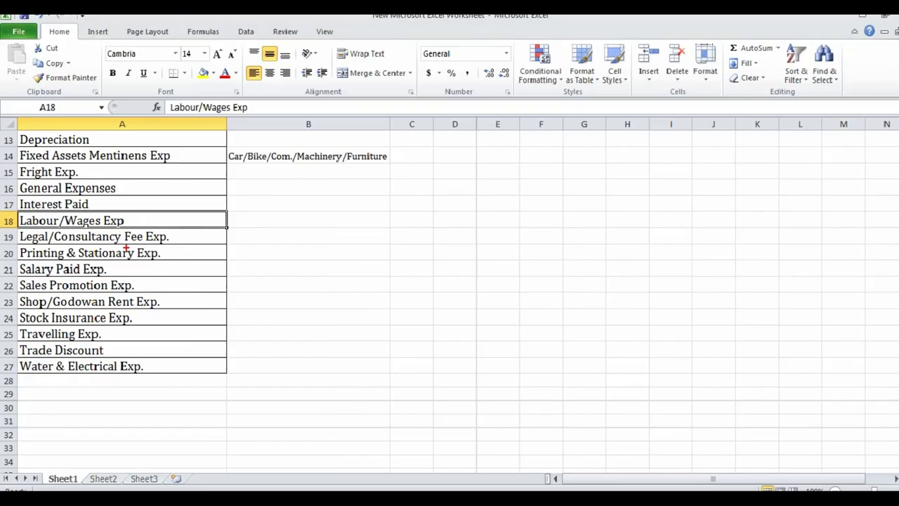
Review the direct and indirect expense lists on Sheet1 and on the manufacturing business sheet, Sheet2.
scroll(263, 188, up, 3)
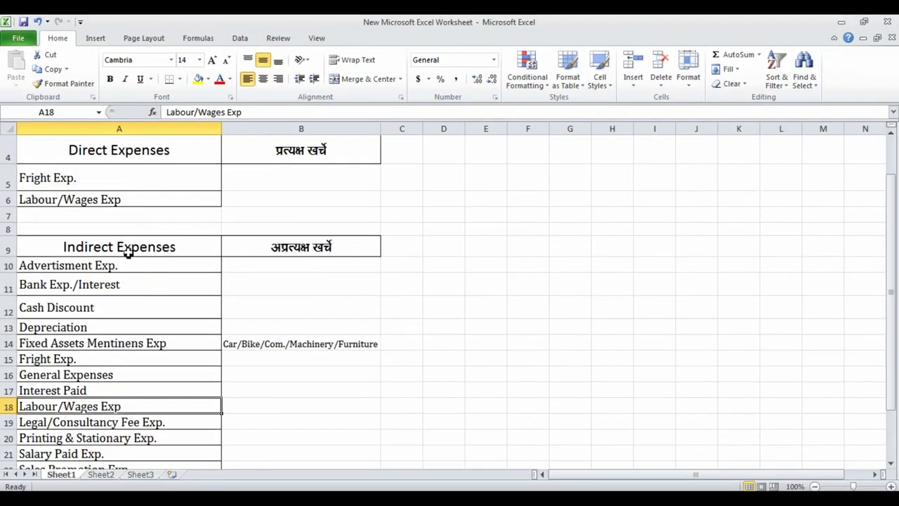
click(128, 245)
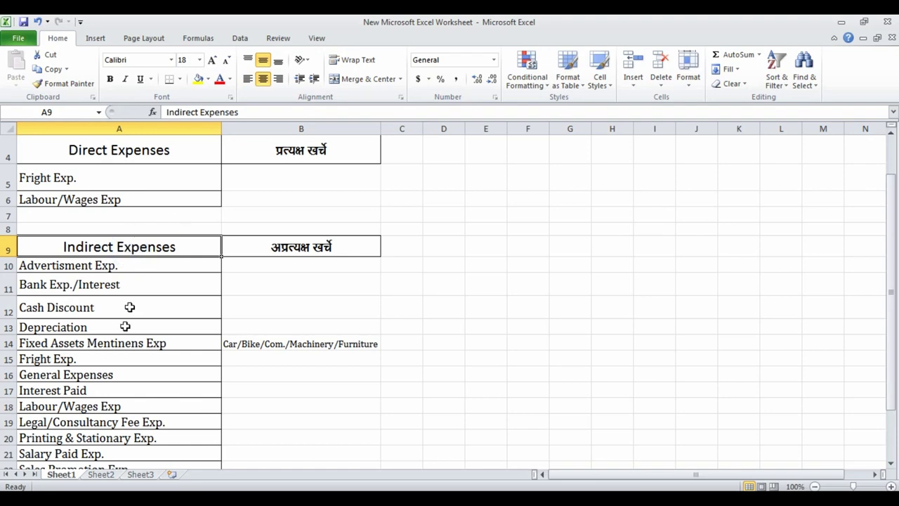
click(100, 475)
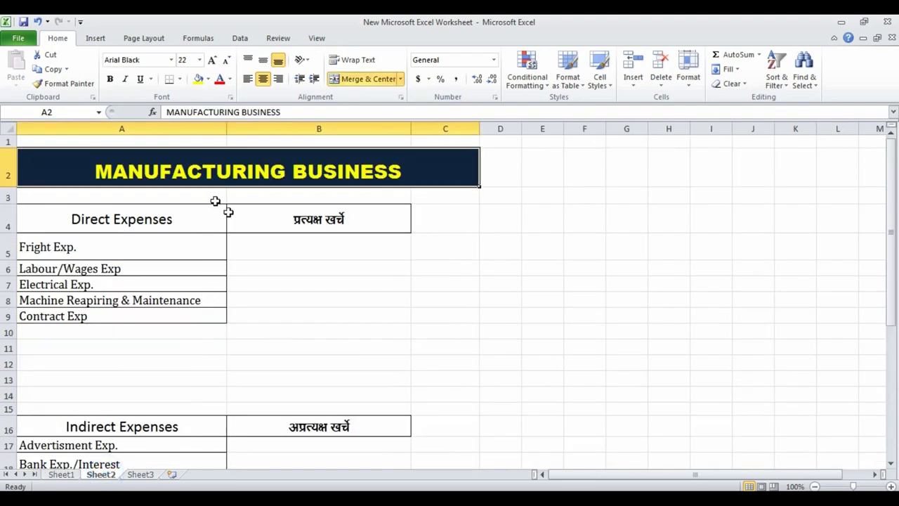
click(289, 266)
scroll(178, 317, down, 2)
scroll(177, 317, down, 2)
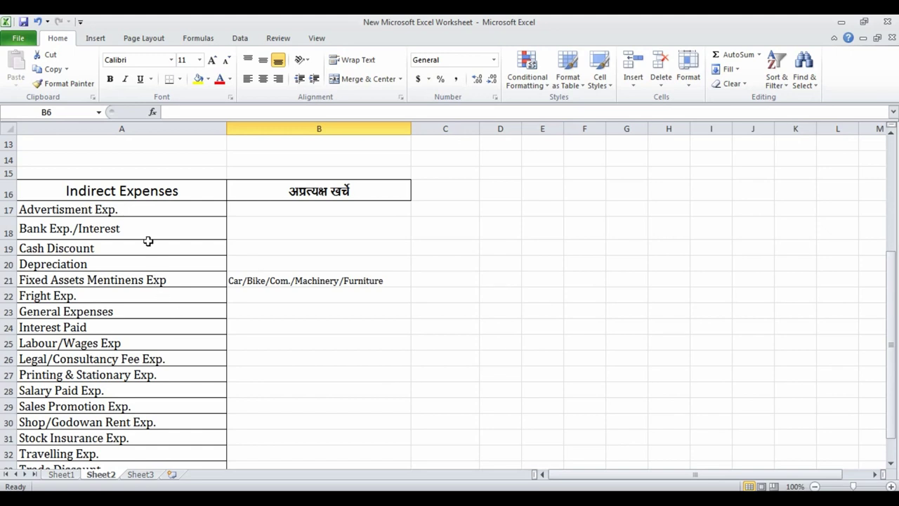
scroll(148, 241, up, 4)
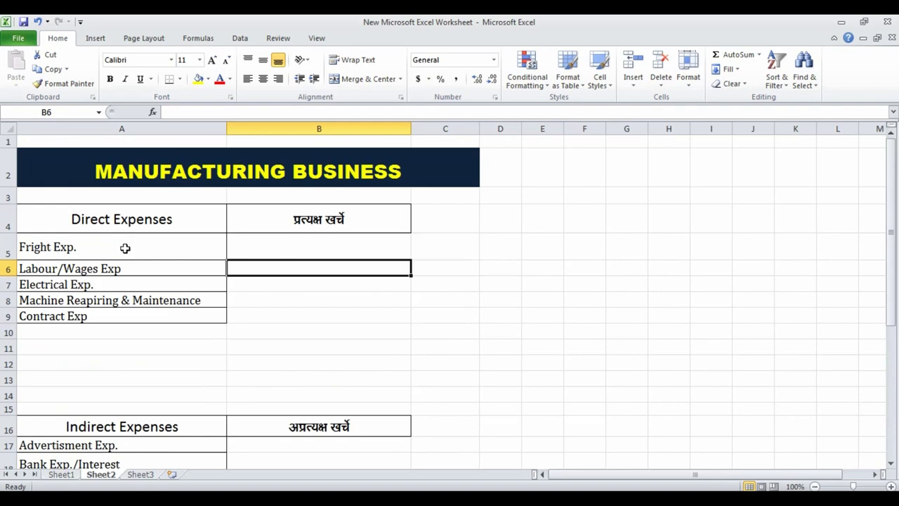
click(106, 253)
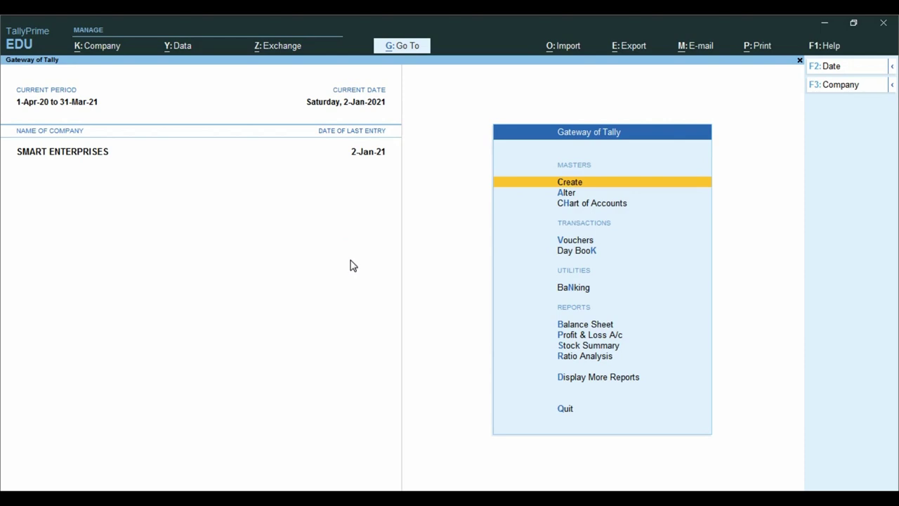
Switch to TallyPrime, open the Day Book and set its period to 1-Apr-20 to 2-Jan-21.
key(k)
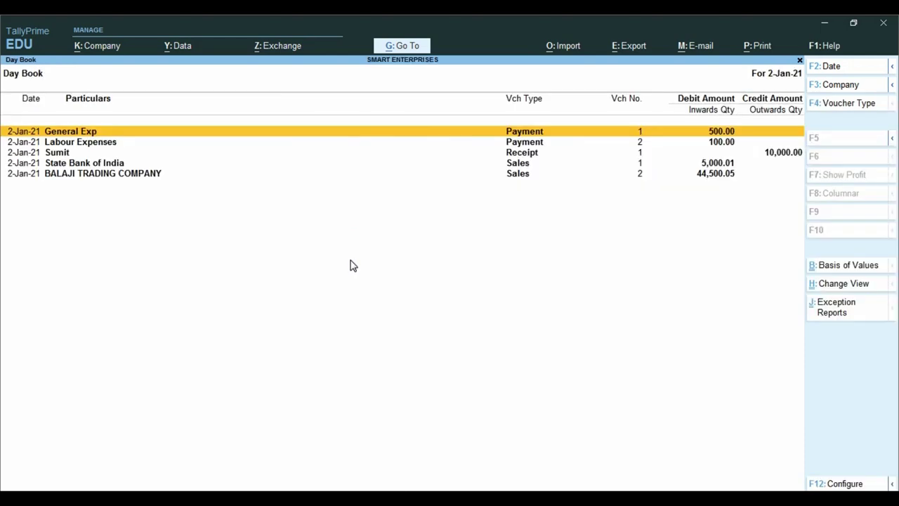
key(F2)
key(Return)
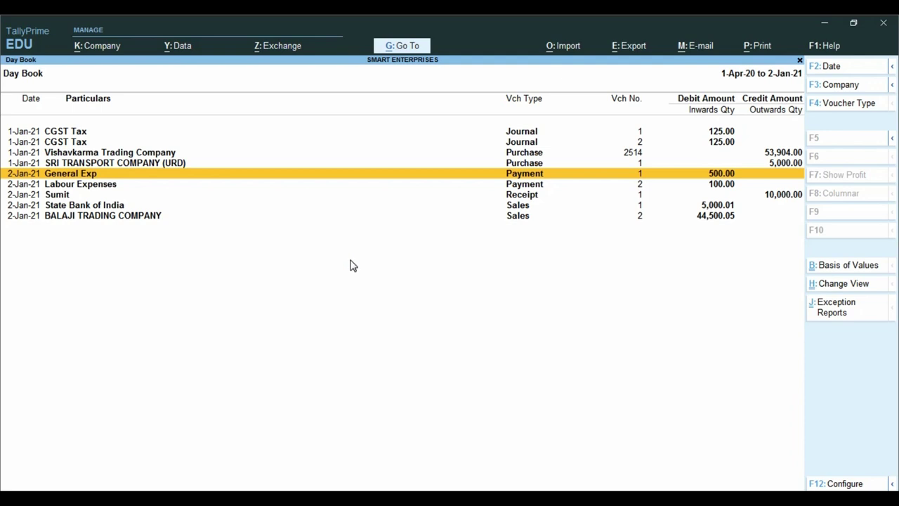
Look through the payment, receipt, sales, purchase and journal entries in the Day Book, then close it.
key(Down)
key(Down)
key(Down)
key(Down)
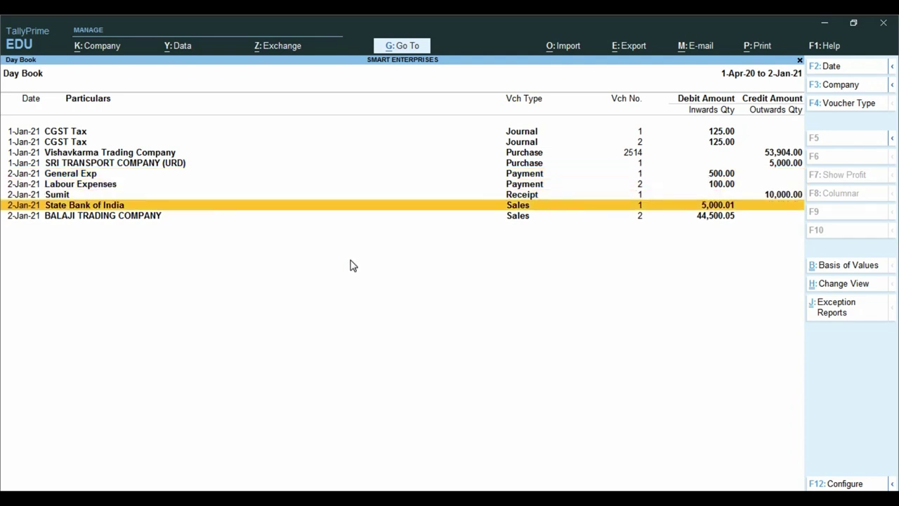
key(Up)
key(Up)
key(Up)
key(Up)
key(Up)
key(Up)
key(Up)
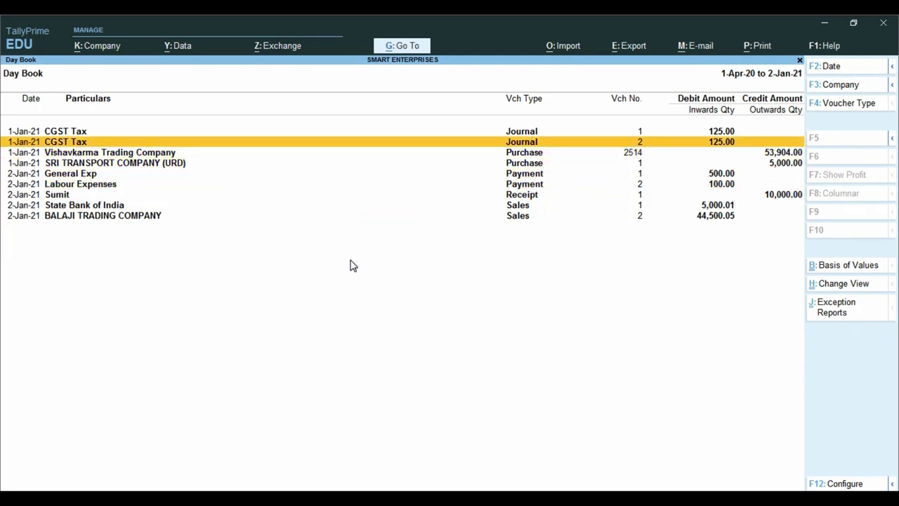
key(Escape)
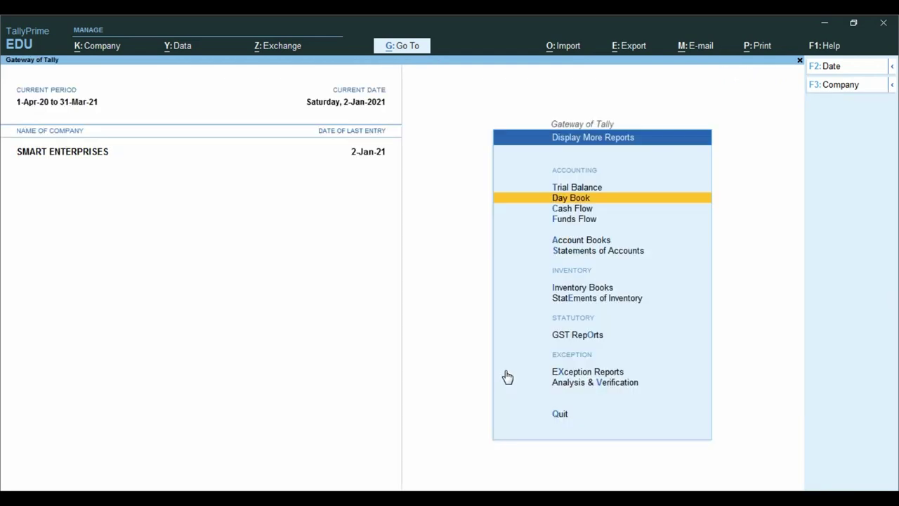
Open the Profit & Loss A/c in detailed view and examine its sales, closing stock, purchase and direct expense entries.
key(Escape)
key(Up)
key(Up)
key(Up)
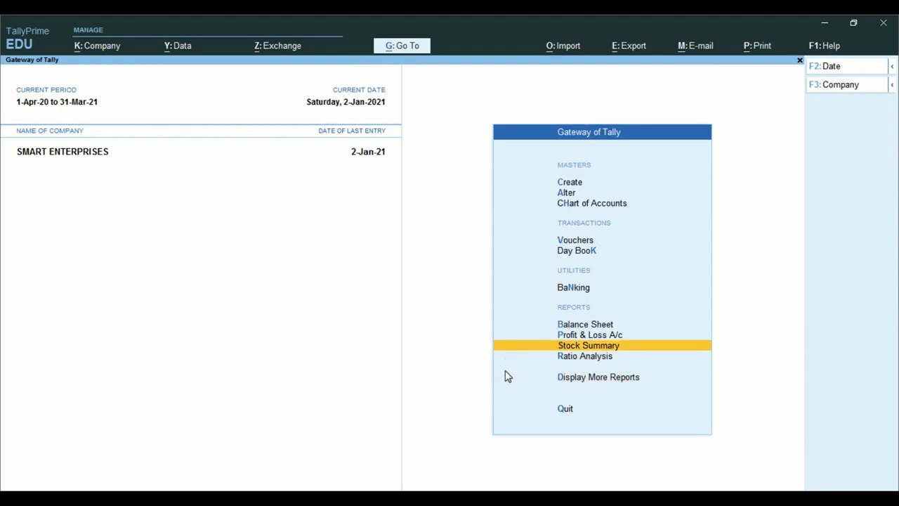
key(Return)
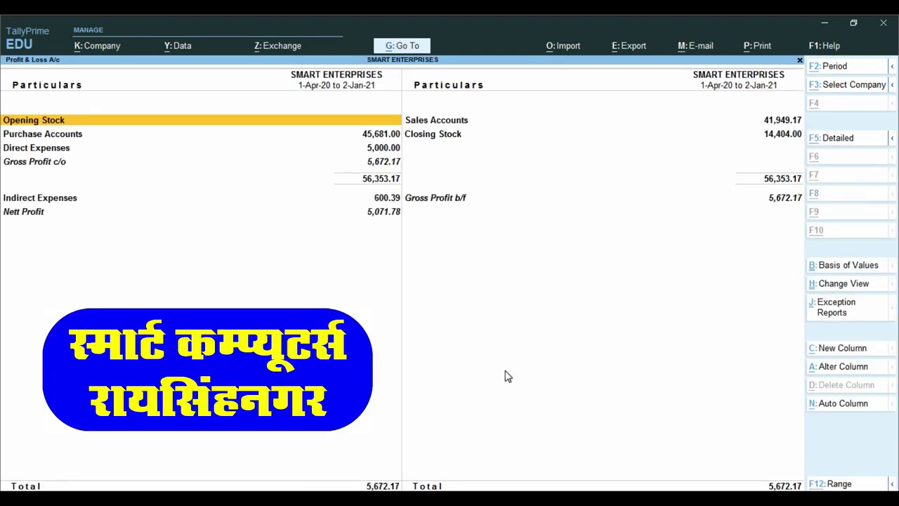
key(alt+F5)
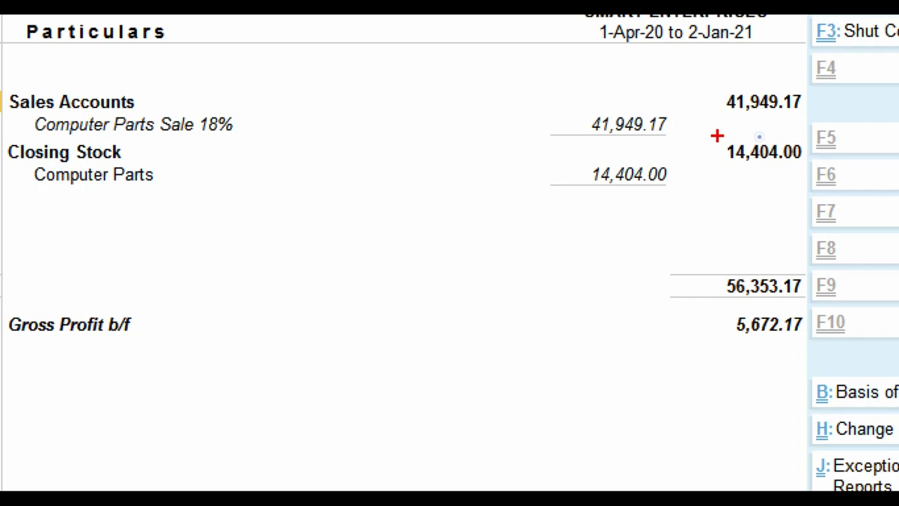
mouse_move(717, 135)
mouse_down()
mouse_move(759, 179)
mouse_move(822, 177)
mouse_up()
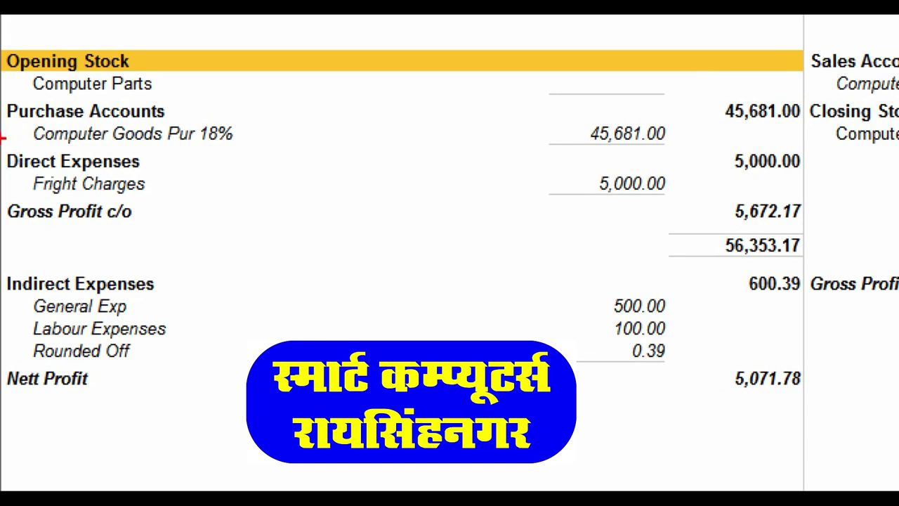
mouse_move(3, 138)
mouse_down()
mouse_move(261, 215)
mouse_move(808, 209)
mouse_up()
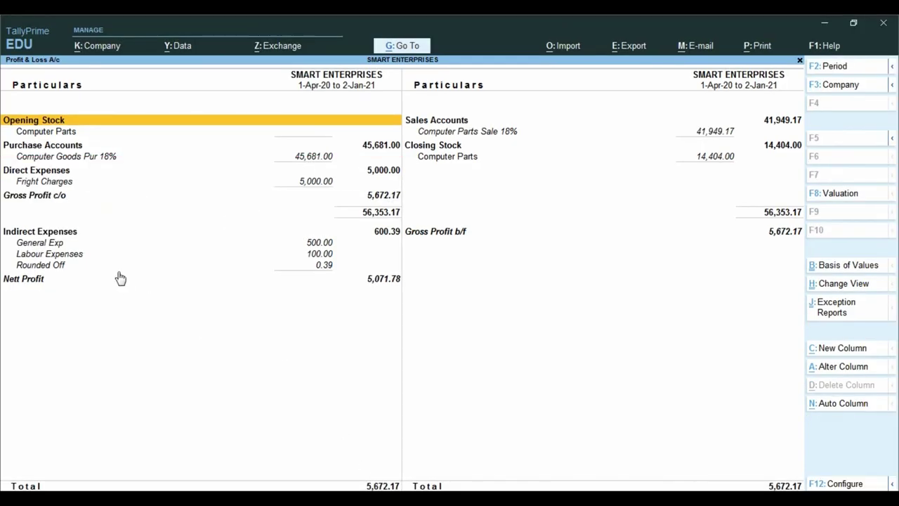
Drill down from Fright Charges to its SRI TRANSPORT COMPANY (URD) purchase voucher and return to the Profit & Loss A/c.
click(59, 180)
click(59, 181)
key(Return)
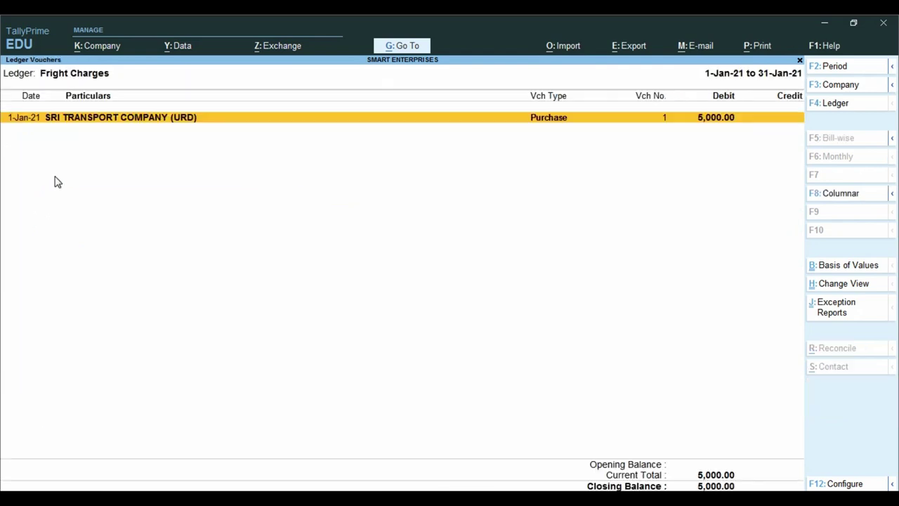
key(Return)
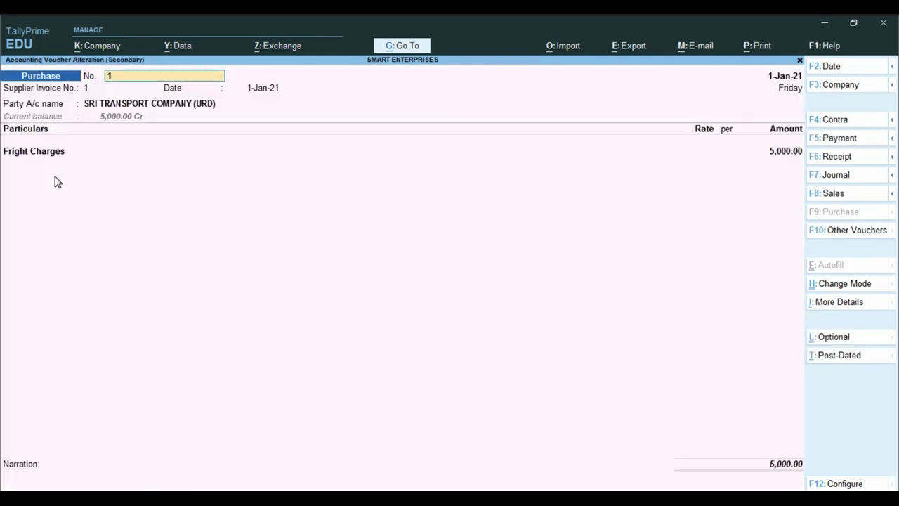
key(Escape)
key(Escape)
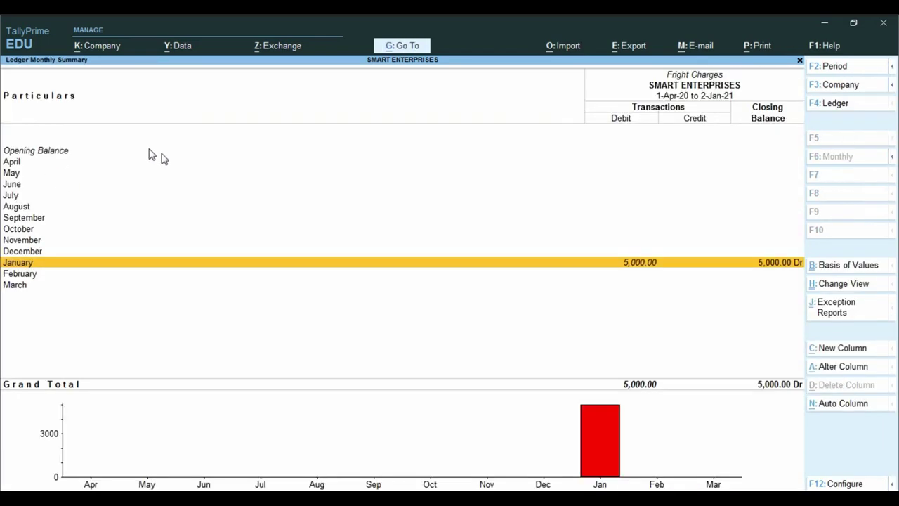
key(Escape)
Drill down from Computer Goods Pur 18% to purchase voucher 2514 and return to the Profit & Loss A/c without saving changes.
click(89, 156)
click(89, 156)
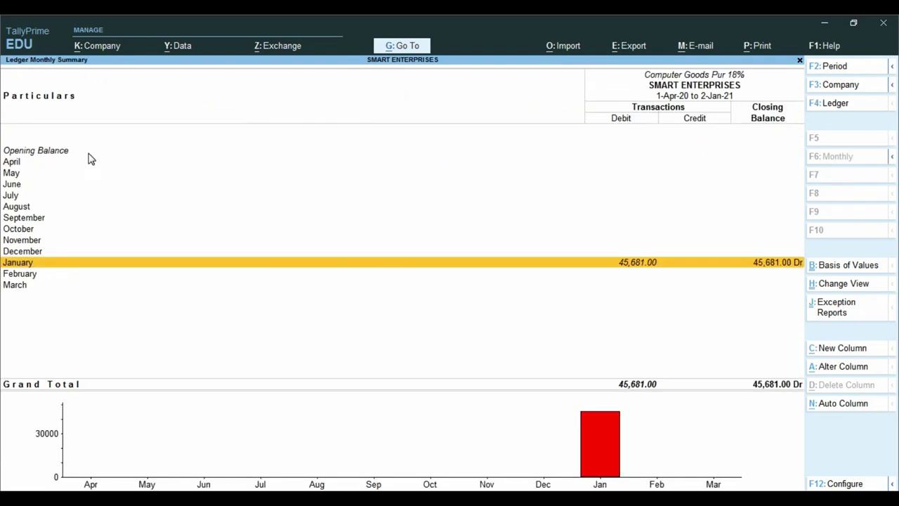
key(Return)
key(Return)
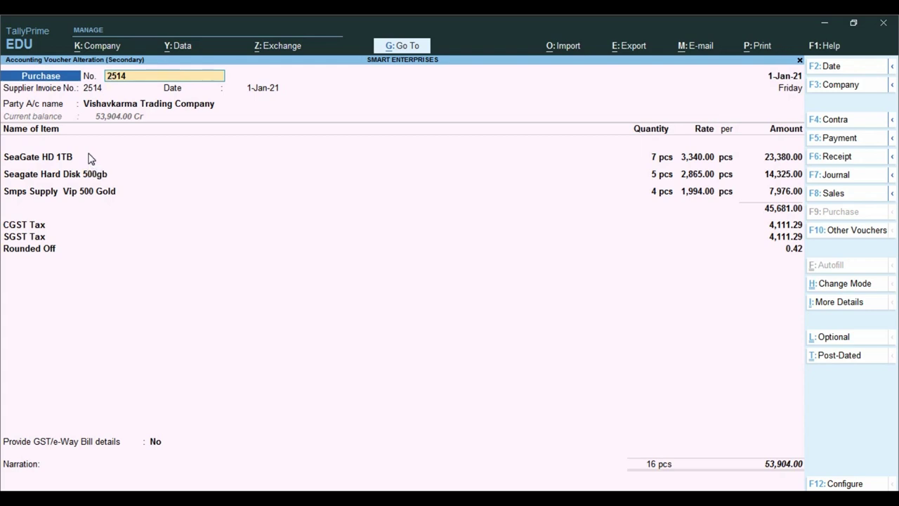
key(BackSpace)
key(Escape)
key(y)
key(Escape)
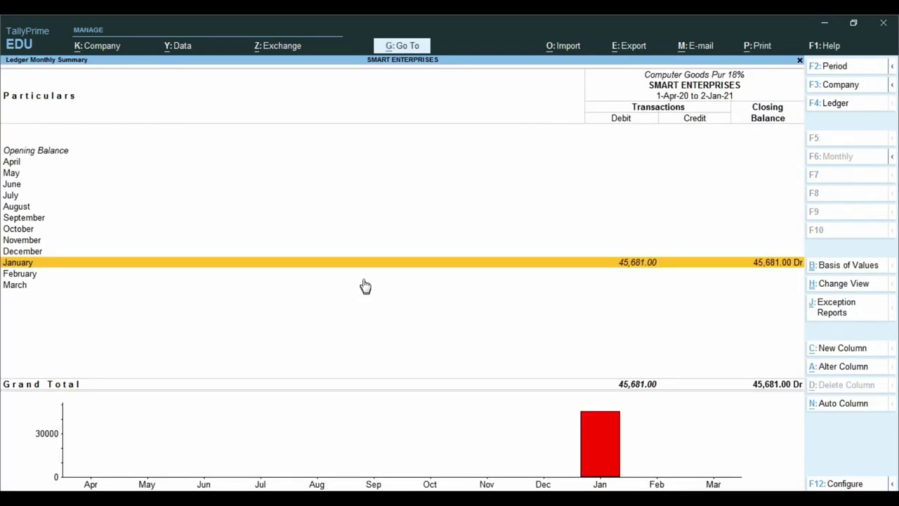
key(Escape)
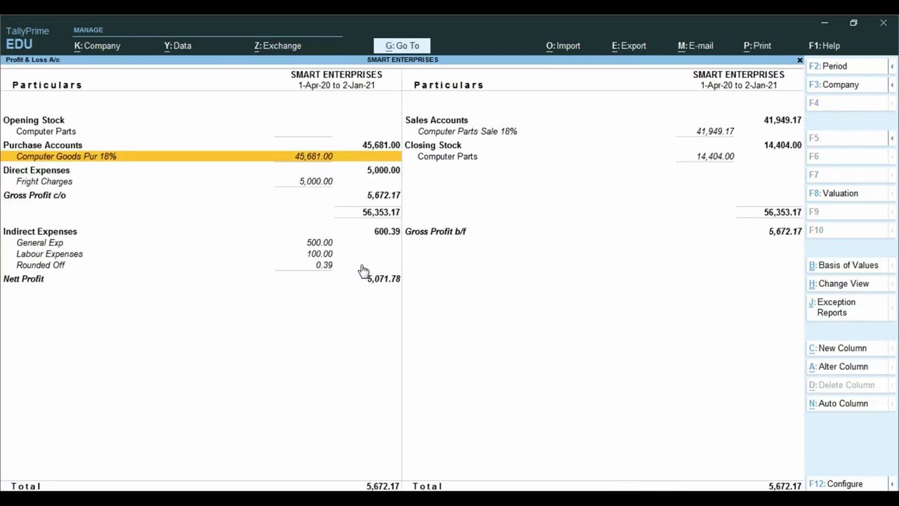
Review the Fright Charges line under Direct Expenses and leave the Profit & Loss A/c.
click(316, 184)
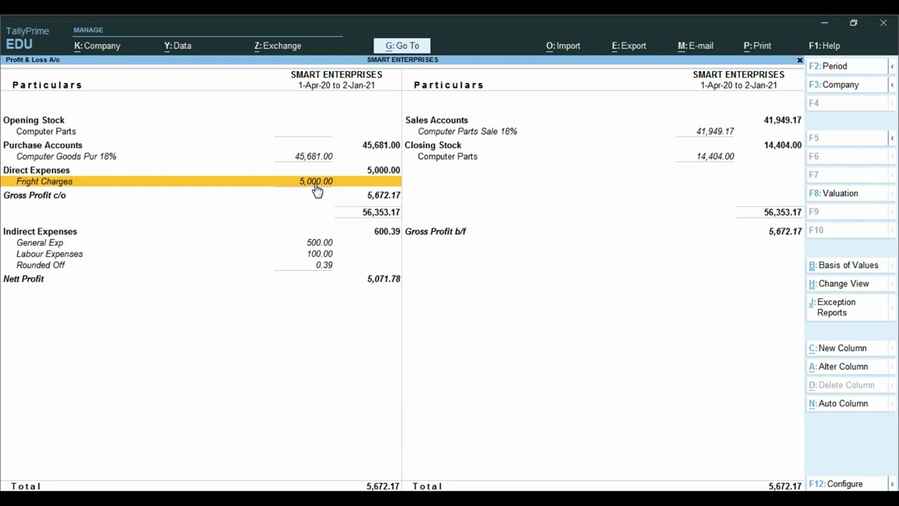
key(Right)
key(Up)
key(Up)
key(Escape)
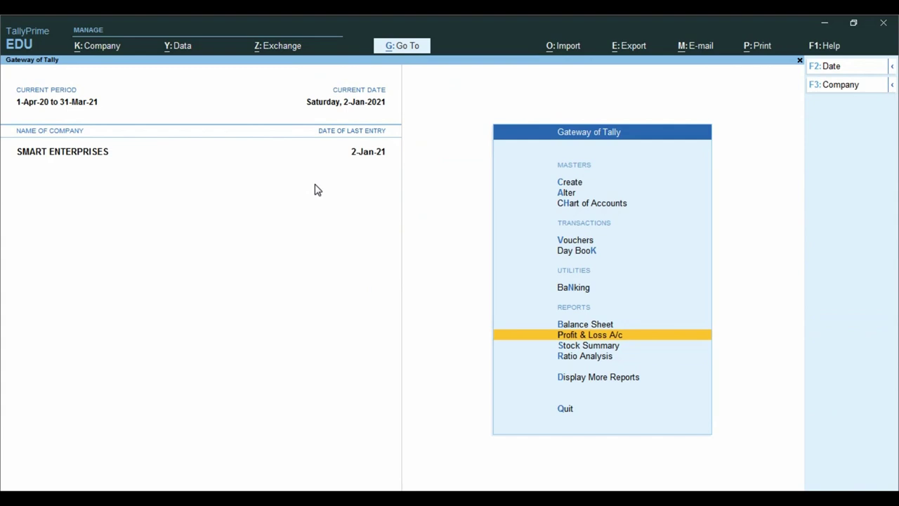
Open the Day Book and inspect the State Bank of India sales voucher.
key(k)
key(Down)
key(Down)
key(Down)
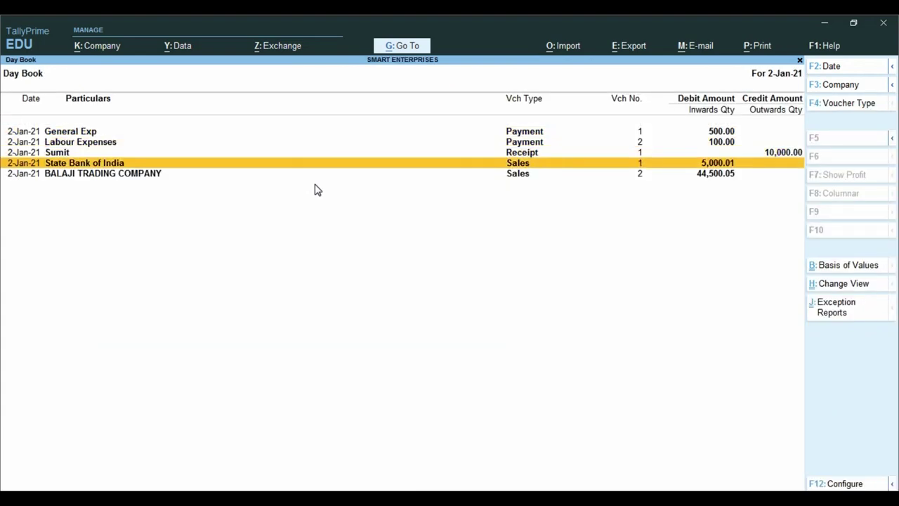
key(Return)
key(Escape)
key(Up)
key(Up)
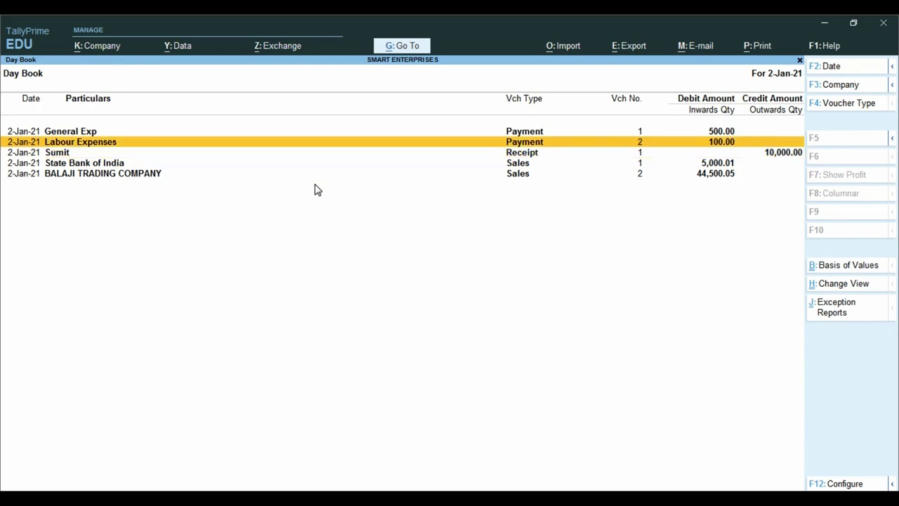
Set the Day Book period to 1-Apr-20 to 2-Jan-21 and inspect the SRI TRANSPORT COMPANY (URD) purchase voucher.
key(Up)
key(F2)
key(Return)
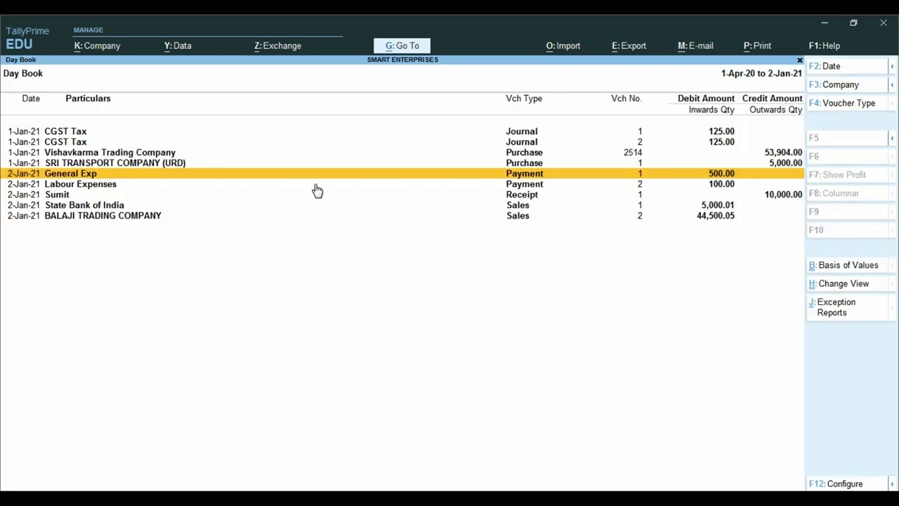
key(Up)
key(Return)
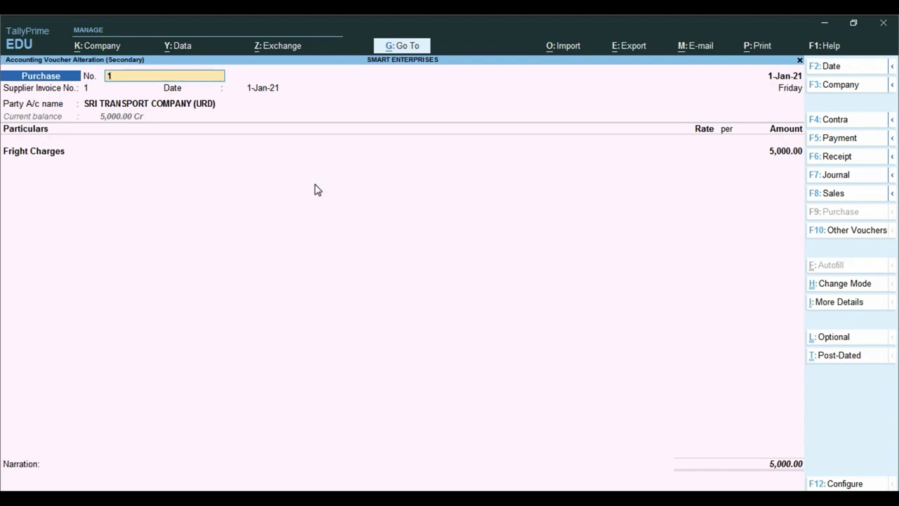
key(Escape)
key(Return)
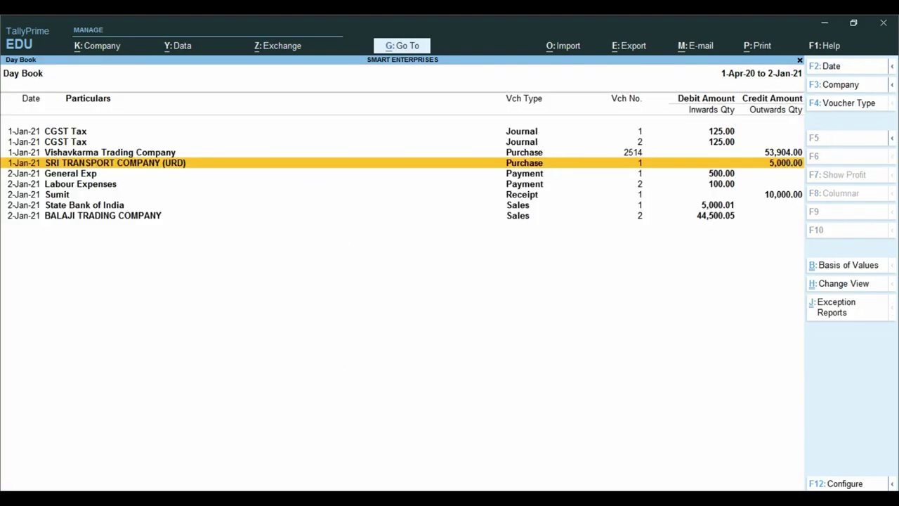
Reopen the Profit & Loss A/c to review Direct Expenses, then switch to the manufacturing expense list in Excel.
key(Escape)
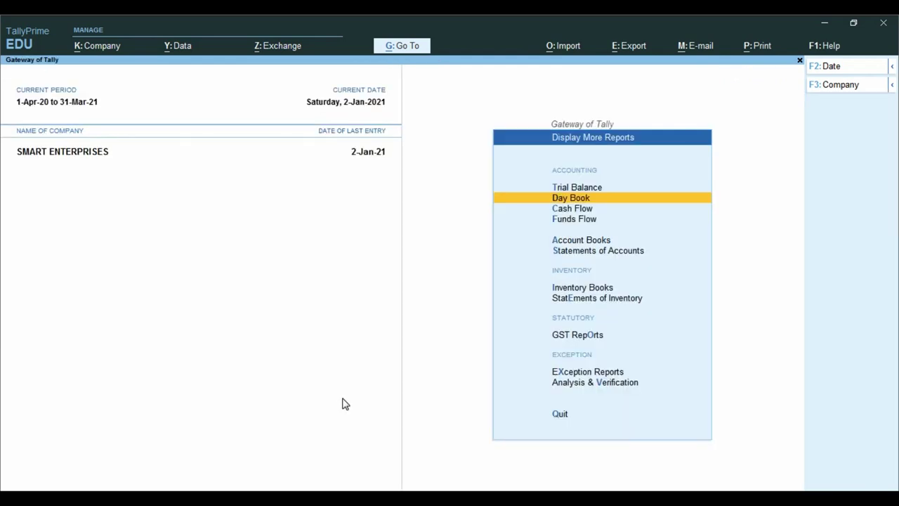
key(Escape)
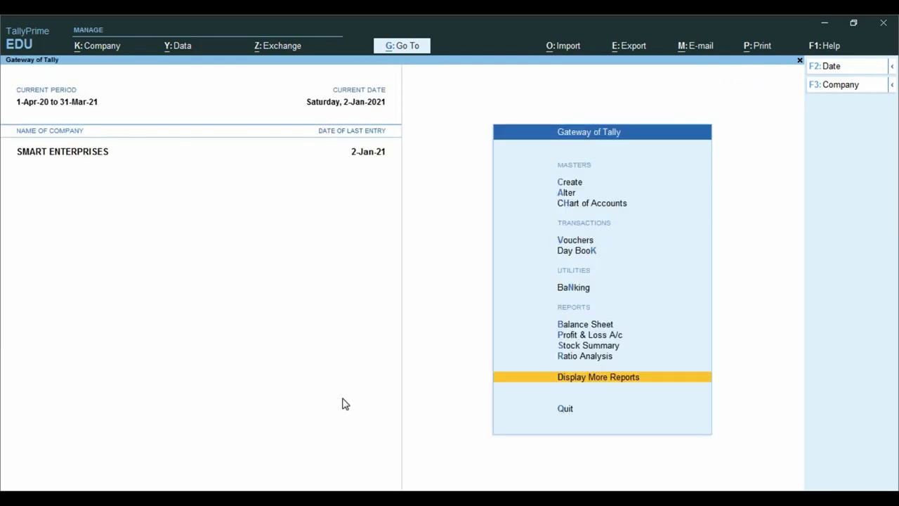
key(p)
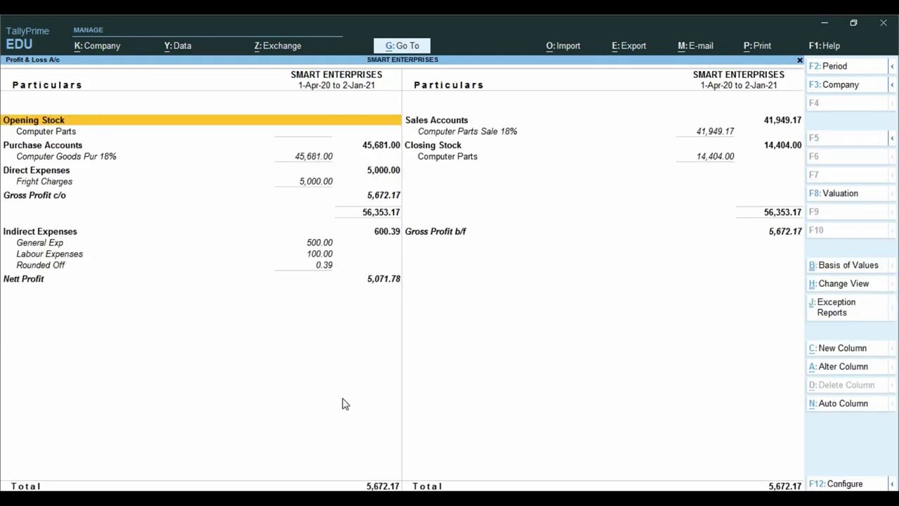
click(348, 176)
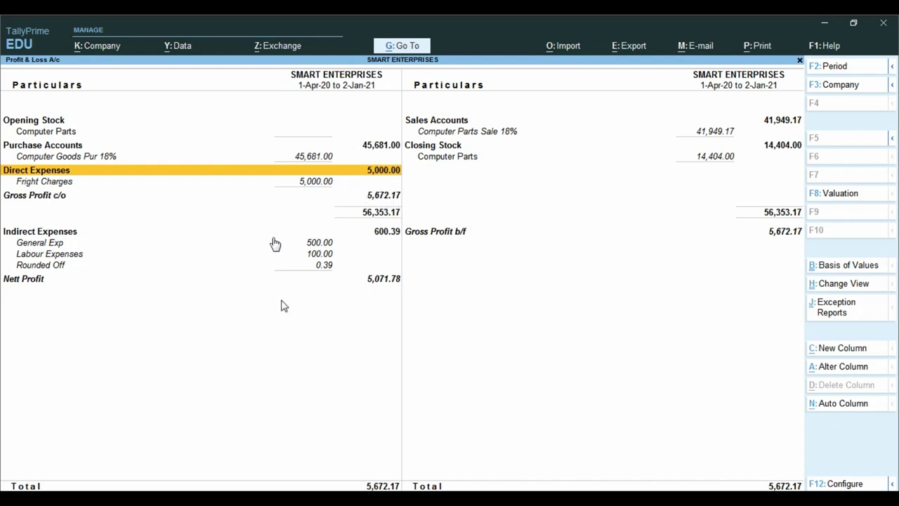
key(alt+Tab)
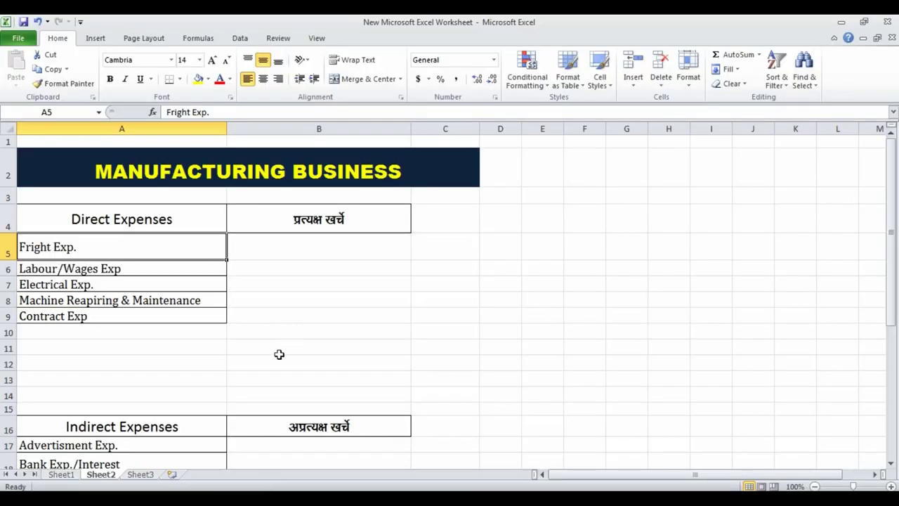
Examine the Purchase, Direct Exp. and Gross Profit amounts in Sheet3's trading account and compare them with TallyPrime's Profit & Loss A/c.
click(139, 474)
click(222, 320)
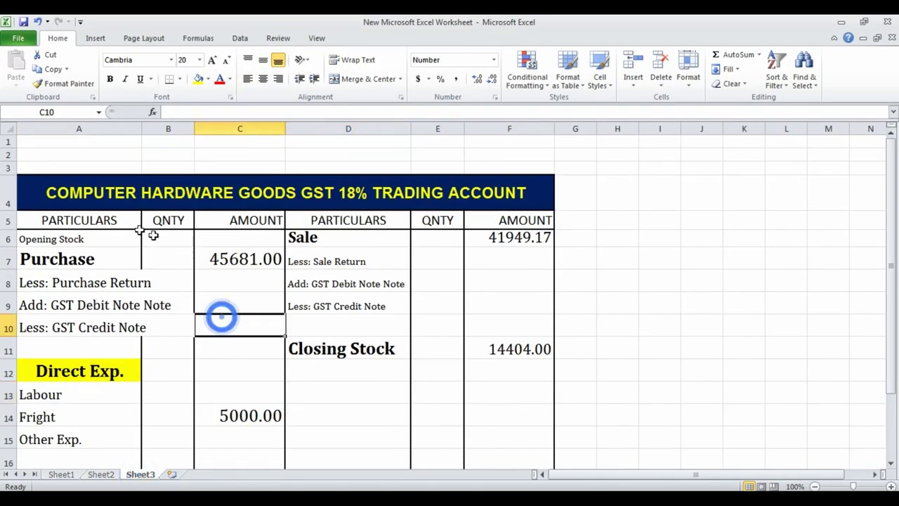
click(121, 193)
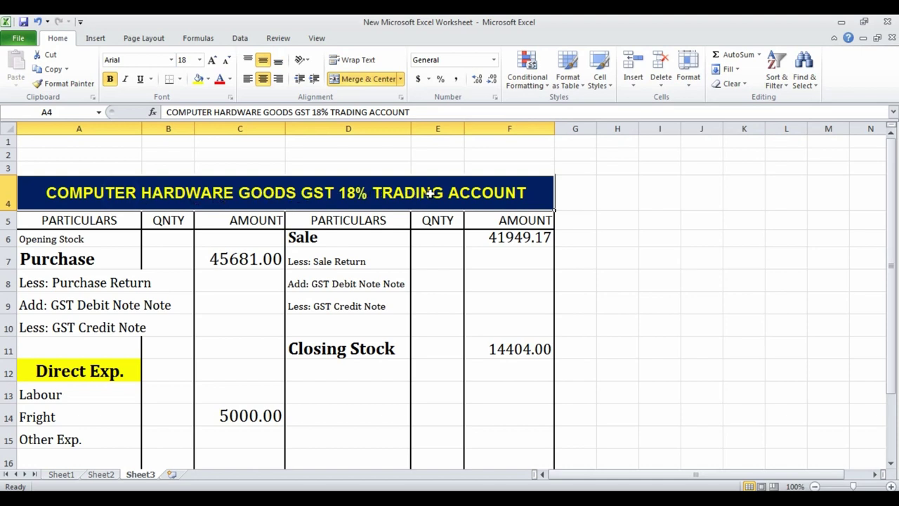
scroll(239, 244, down, 1)
click(227, 307)
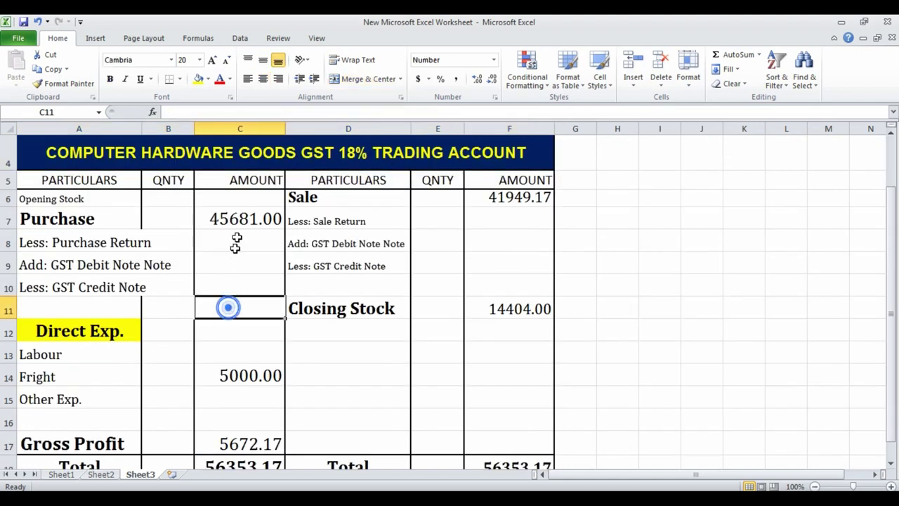
click(243, 220)
scroll(238, 380, down, 2)
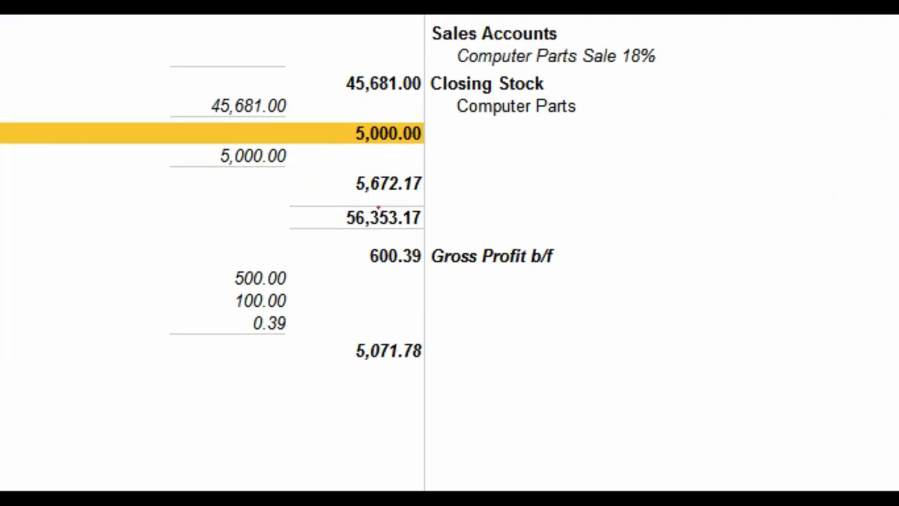
mouse_move(333, 156)
mouse_down()
mouse_move(423, 208)
mouse_move(453, 214)
mouse_up()
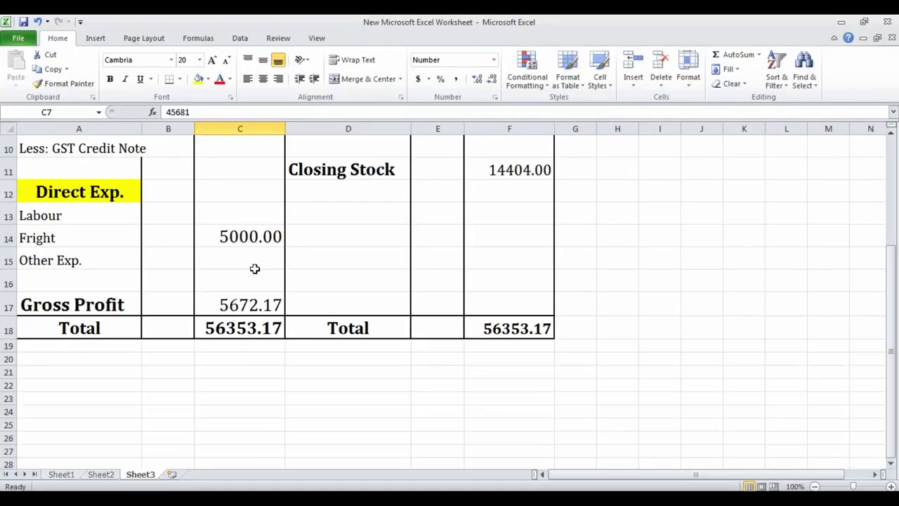
click(252, 259)
scroll(253, 257, up, 2)
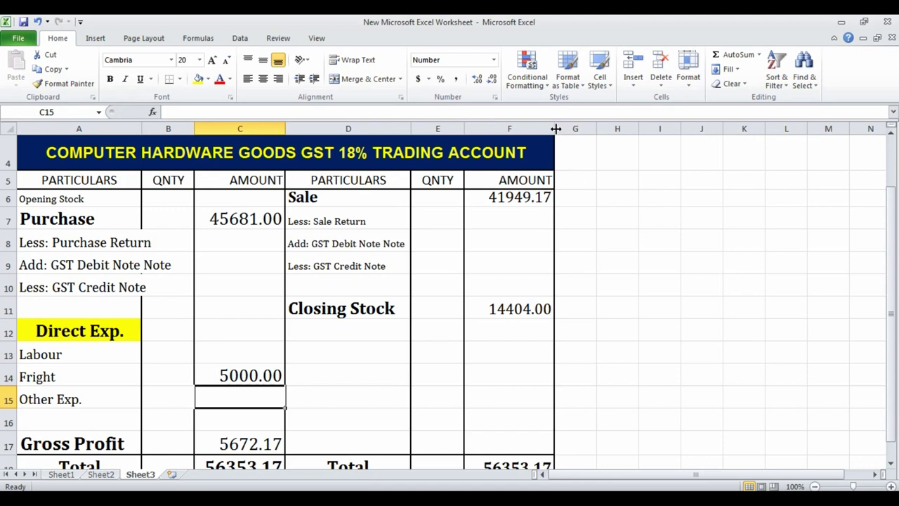
Widen the sales amount column F slightly and the empty column G beside it.
drag(555, 129, 627, 131)
click(599, 197)
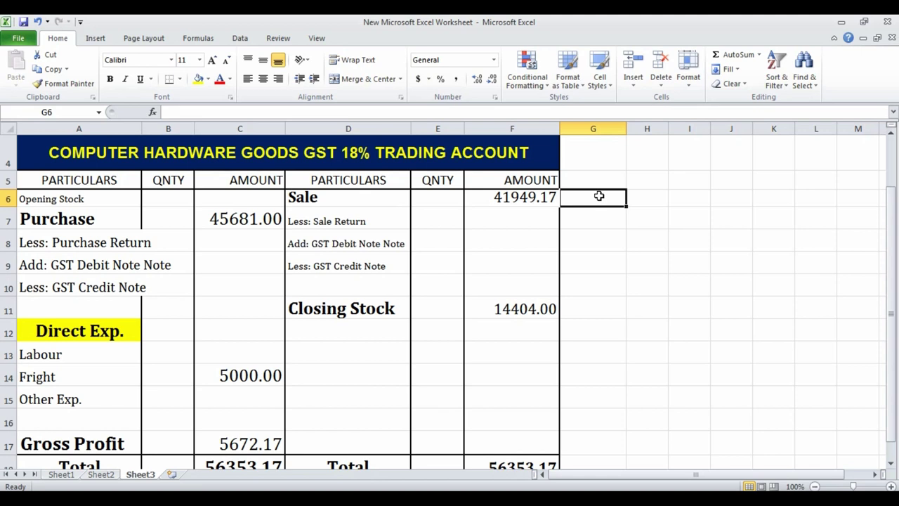
Chart the trading account data on a separate chart sheet and return to Sheet3.
key(F11)
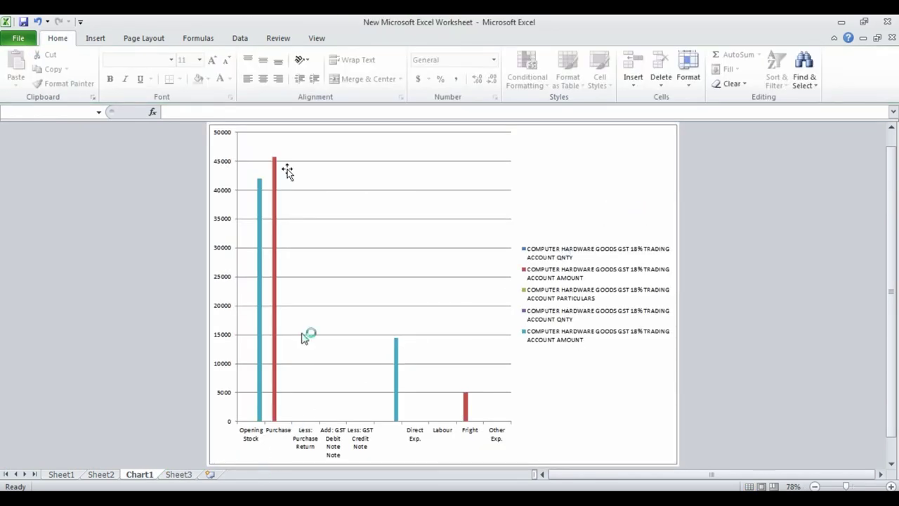
click(177, 475)
click(642, 205)
Calculate the gross profit percentage on sales in cell G6 with the formula =C17/F6*100.
click(598, 196)
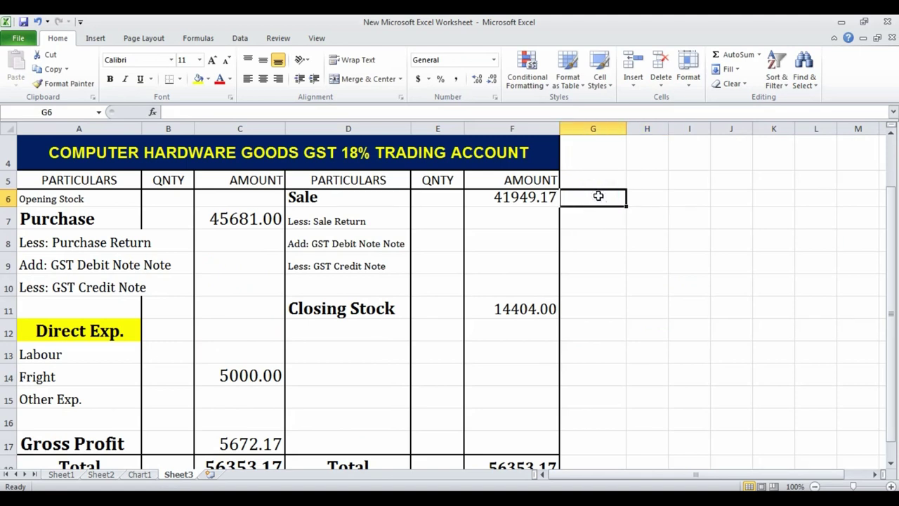
text(=)
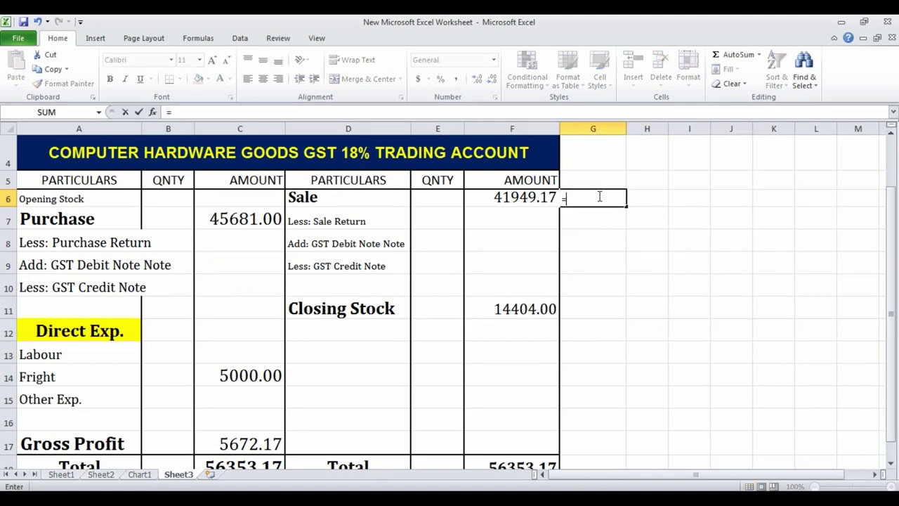
click(255, 446)
text(/)
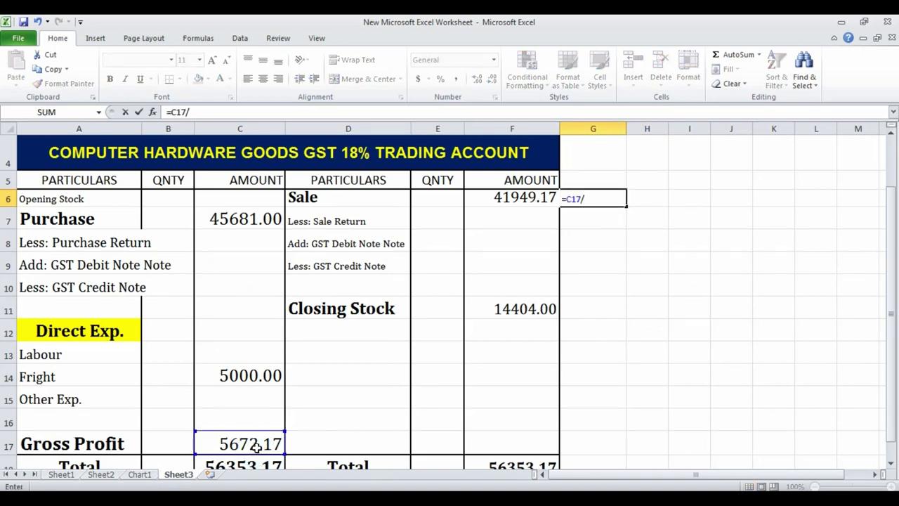
click(516, 197)
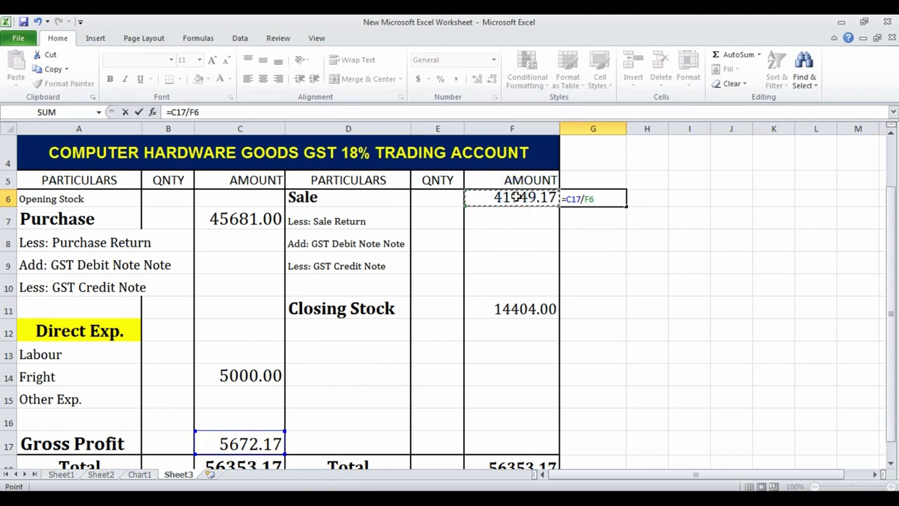
text(*100)
key(Return)
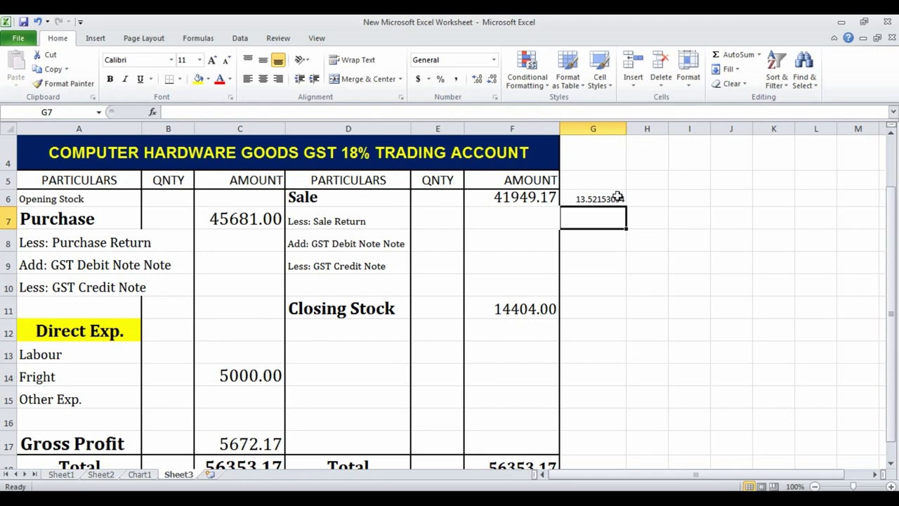
click(584, 199)
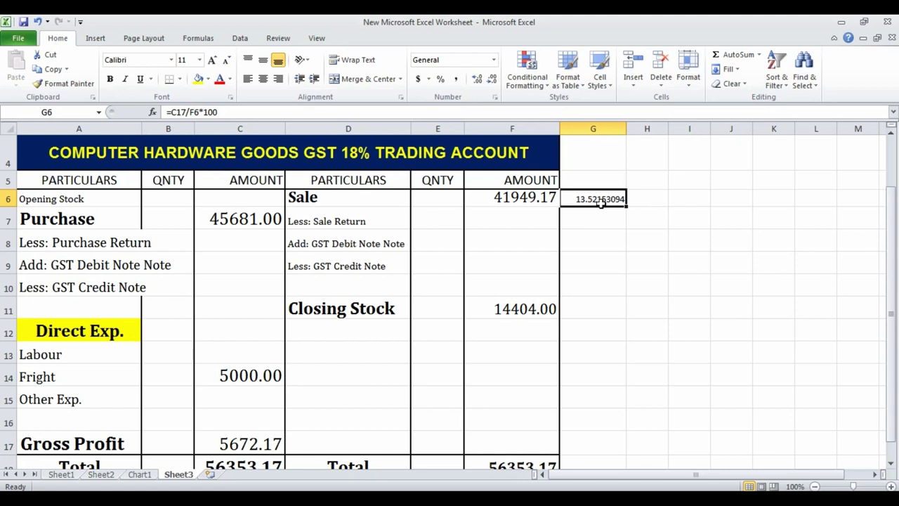
Test the gross profit percentage with the Fright amount in C14 set to 0, and undo the change.
click(258, 375)
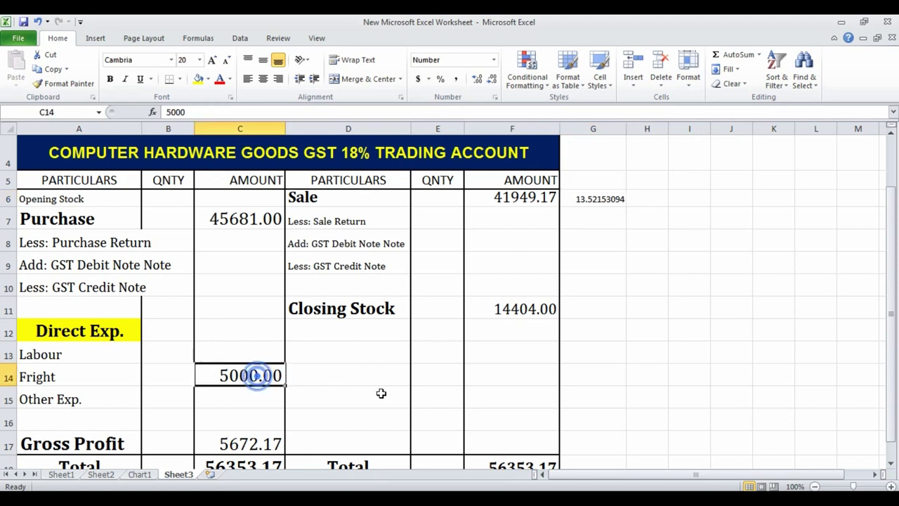
text(0)
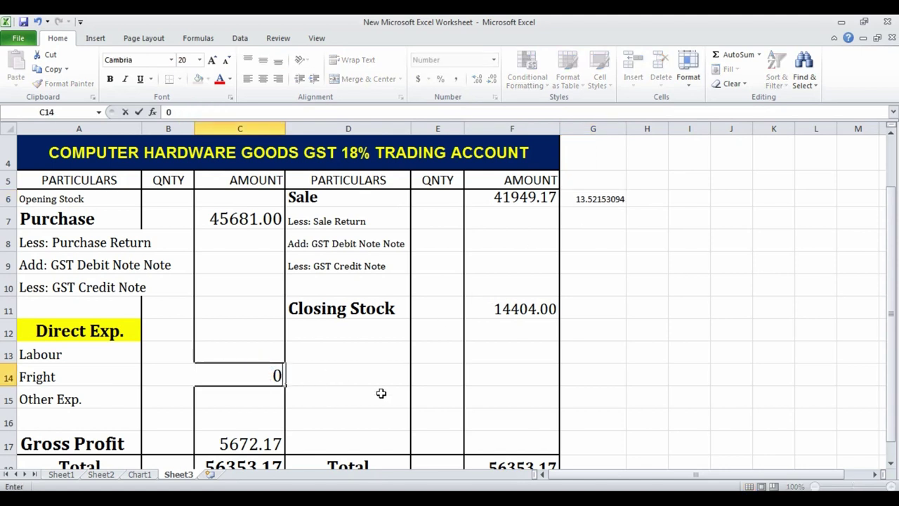
key(Return)
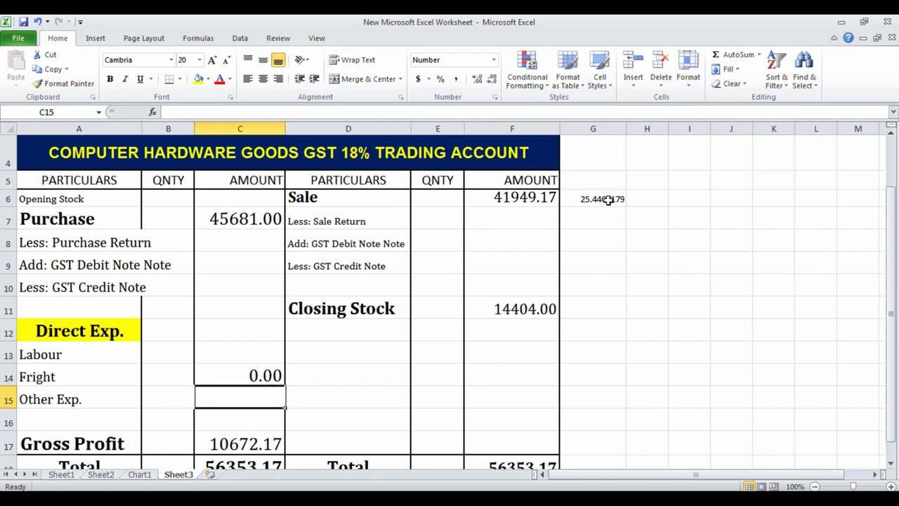
key(ctrl+z)
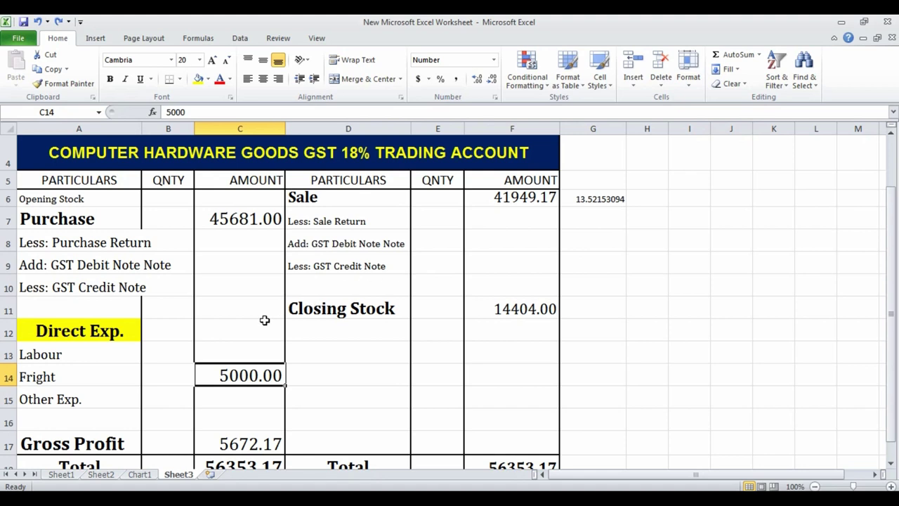
Examine the Labour row under Direct Exp. and the gross profit percentage in G6.
click(215, 348)
scroll(216, 349, down, 1)
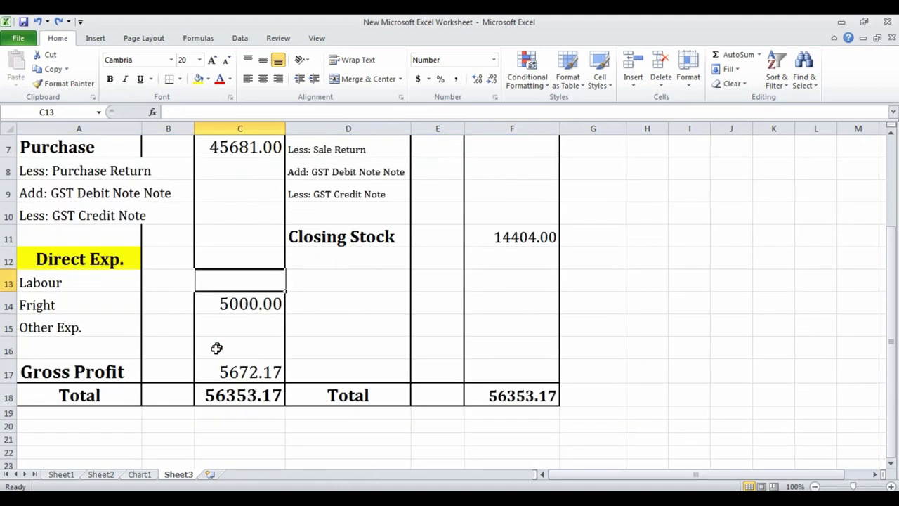
click(56, 285)
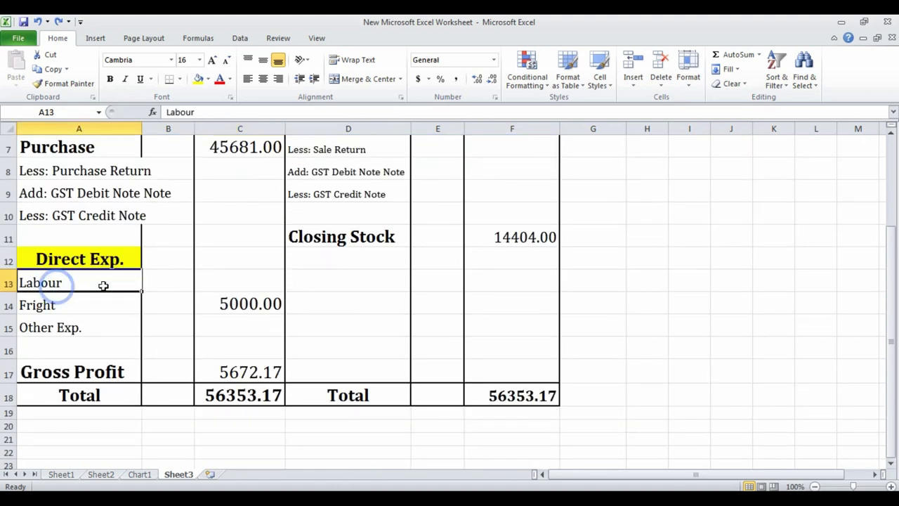
click(242, 280)
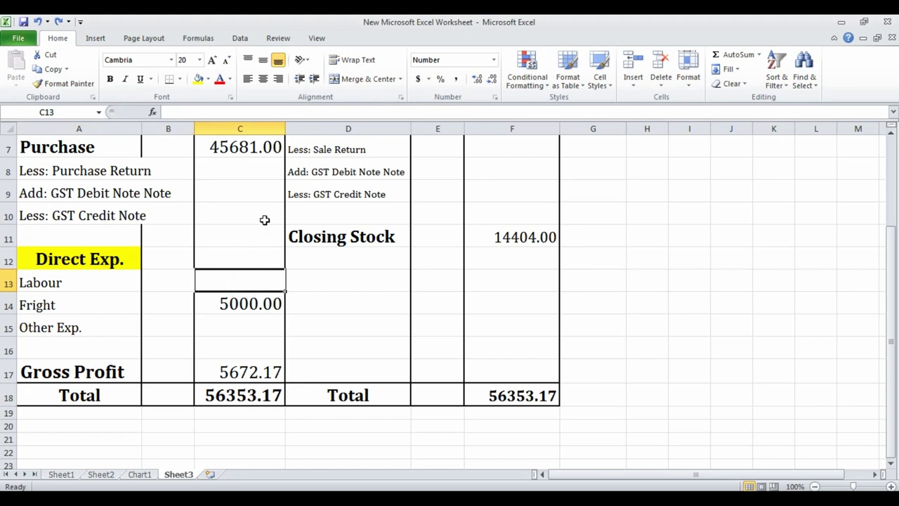
scroll(264, 220, up, 1)
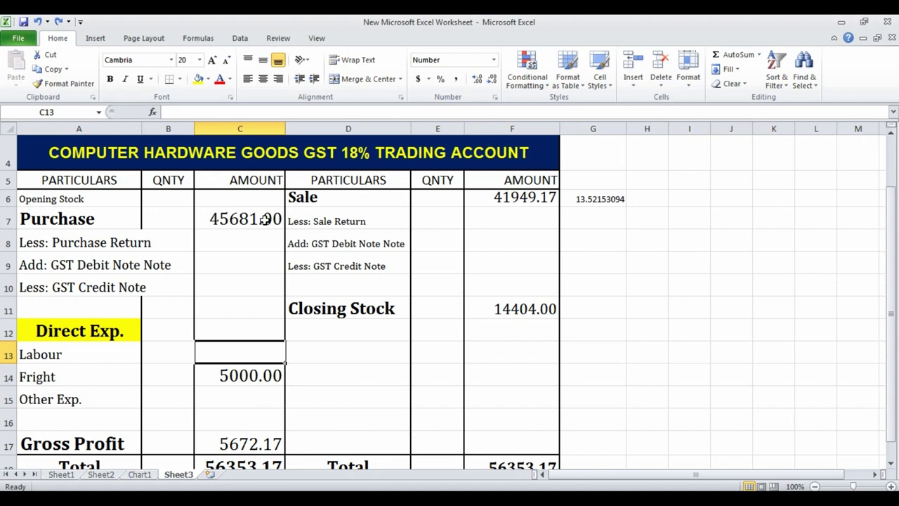
click(593, 201)
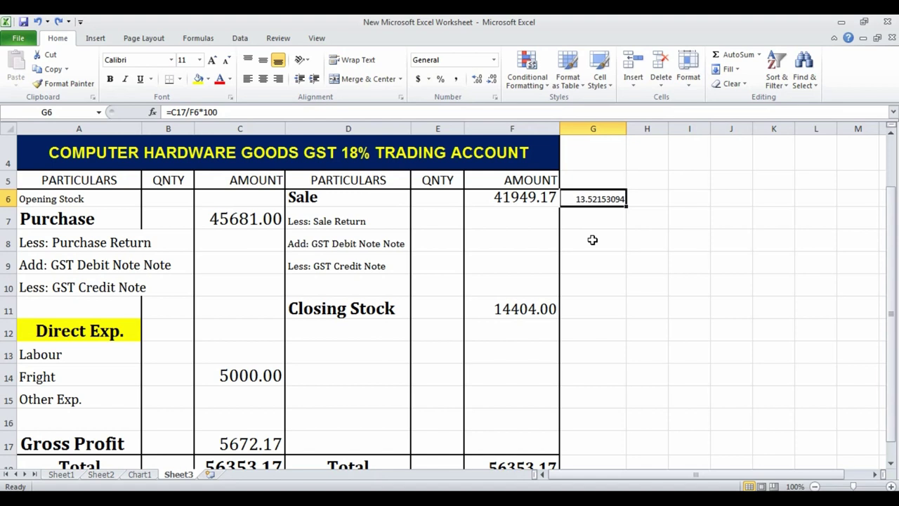
click(670, 243)
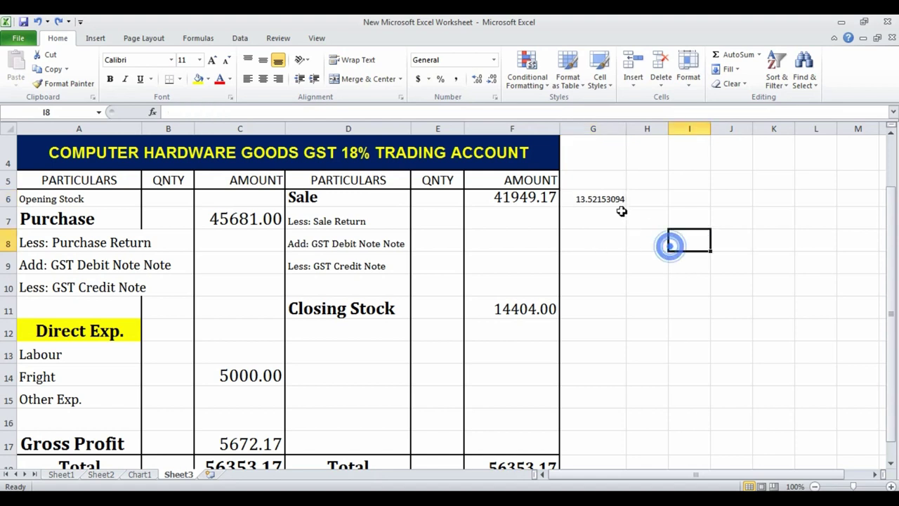
click(612, 198)
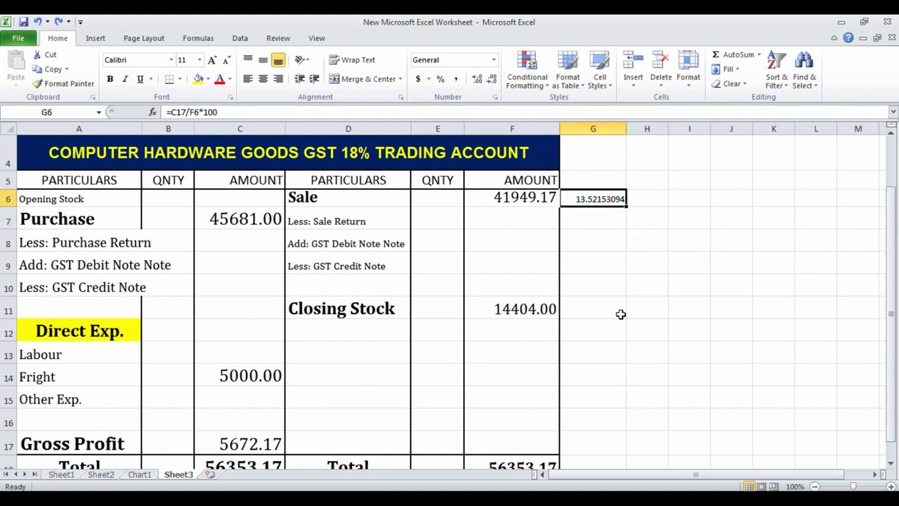
Set the Fright amount in C14 to 0 to compare the gross profit percentage, and re-enter 5000.
click(224, 375)
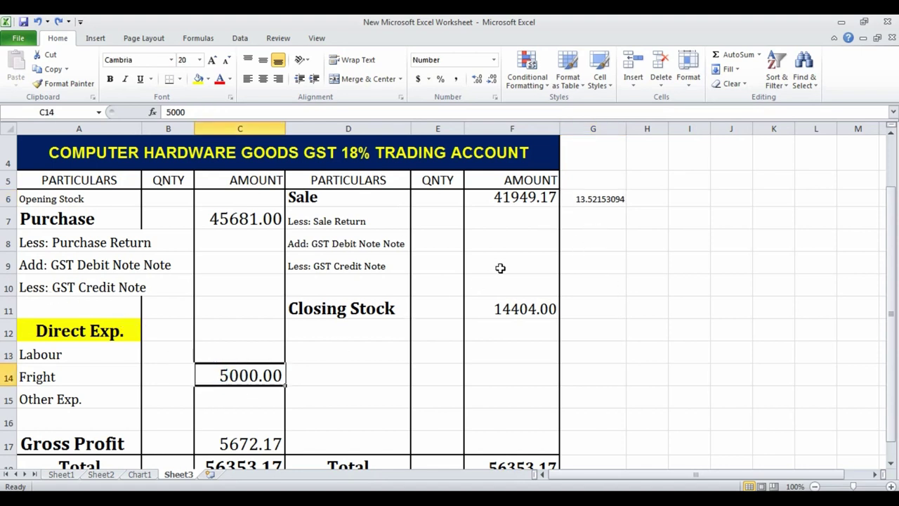
text(0)
key(Return)
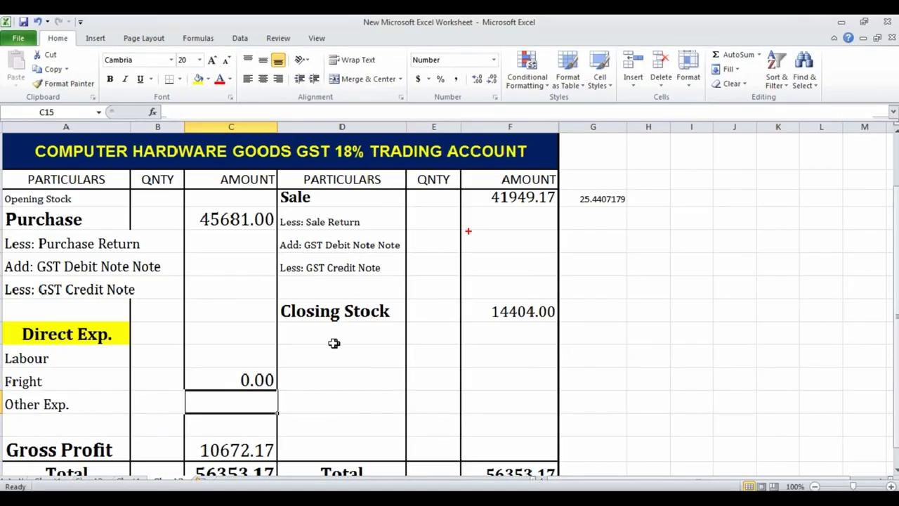
click(237, 377)
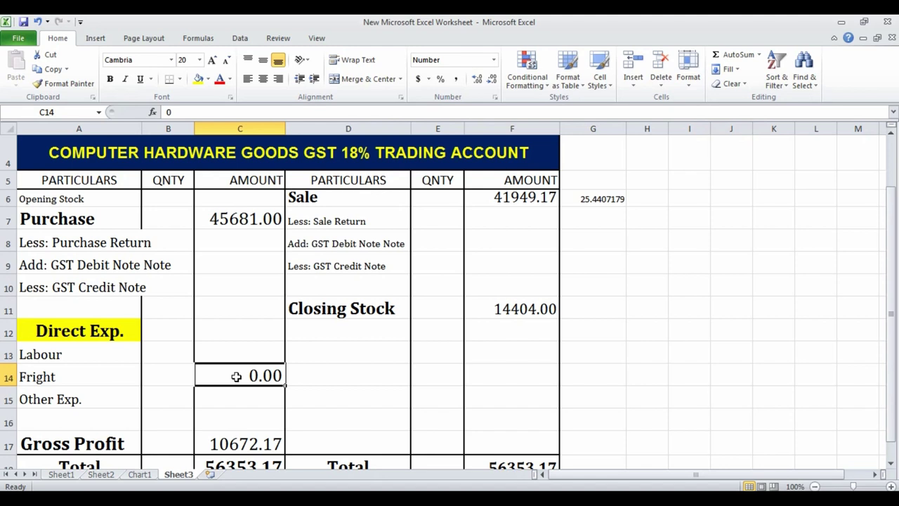
text(5000)
key(ctrl+Return)
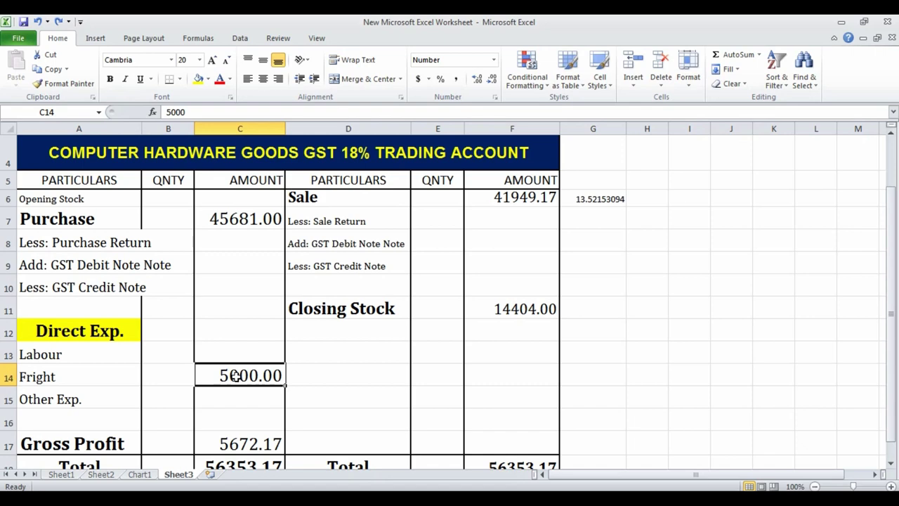
Review the manufacturing expense list on Sheet2 and the direct and indirect expense entries on Sheet1, including Depreciation and Fixed Assets Mentinens Exp.
click(101, 474)
scroll(150, 351, down, 1)
scroll(134, 351, up, 1)
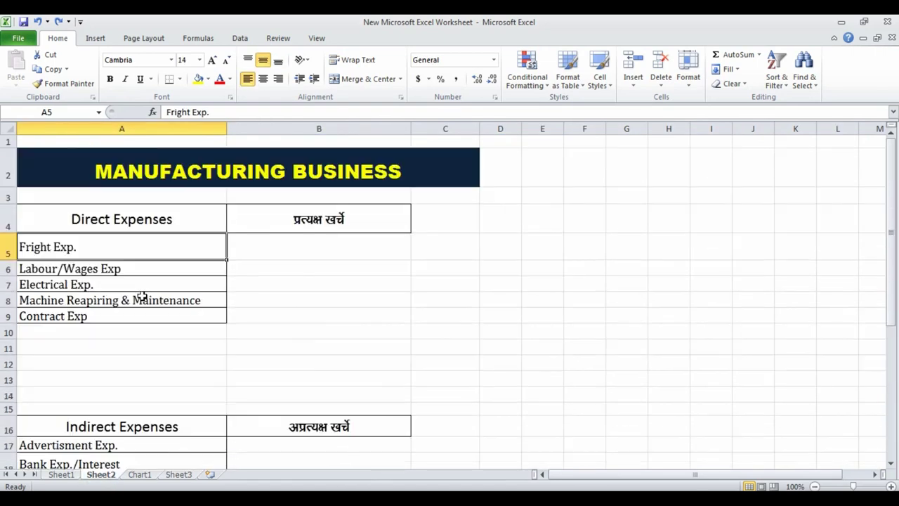
click(62, 474)
click(126, 282)
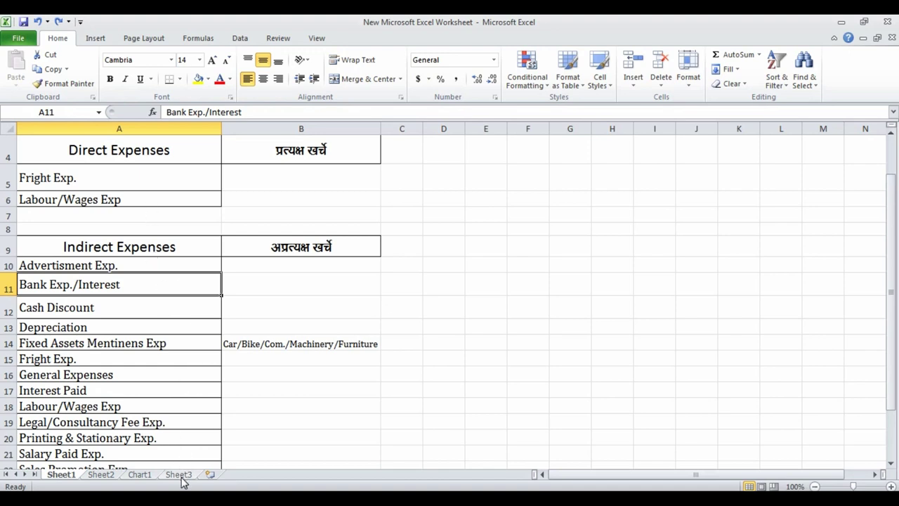
click(135, 319)
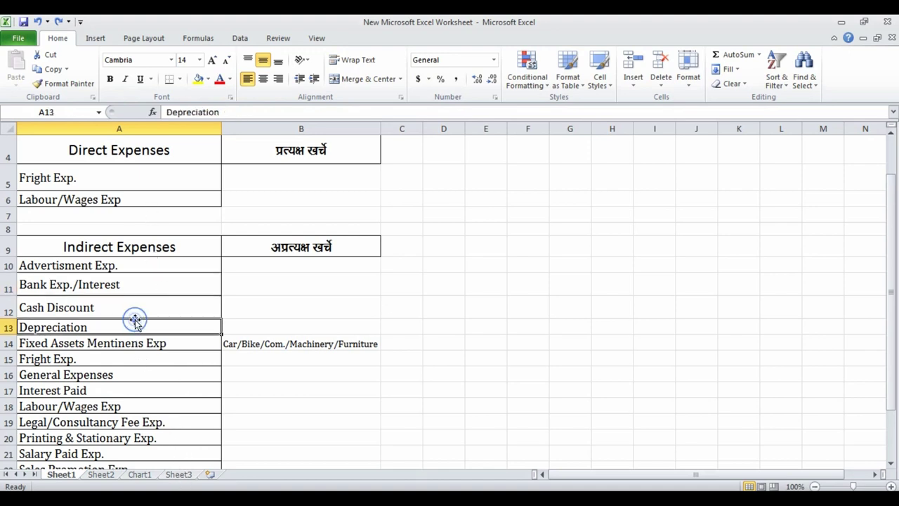
click(71, 178)
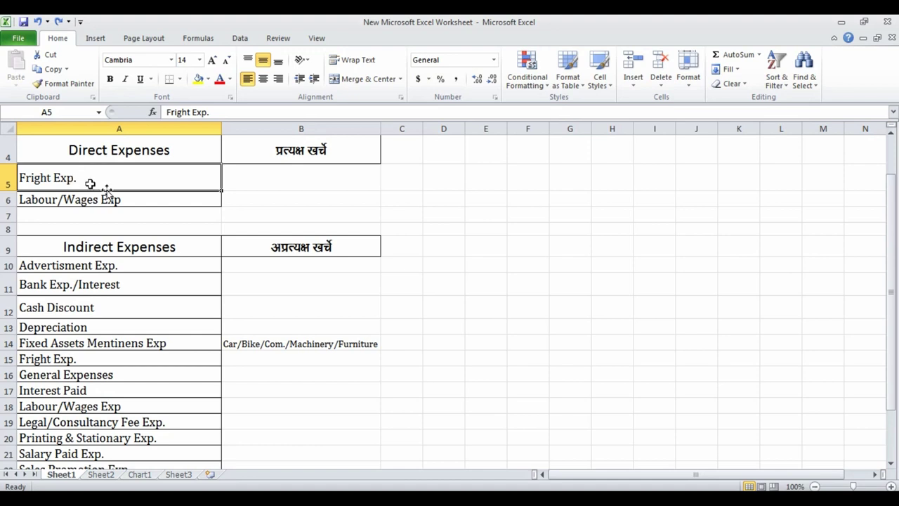
click(238, 179)
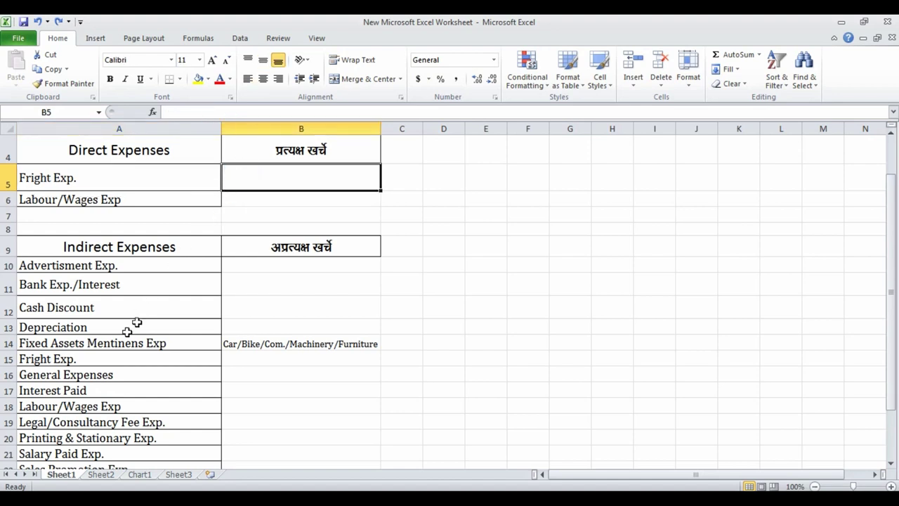
click(116, 343)
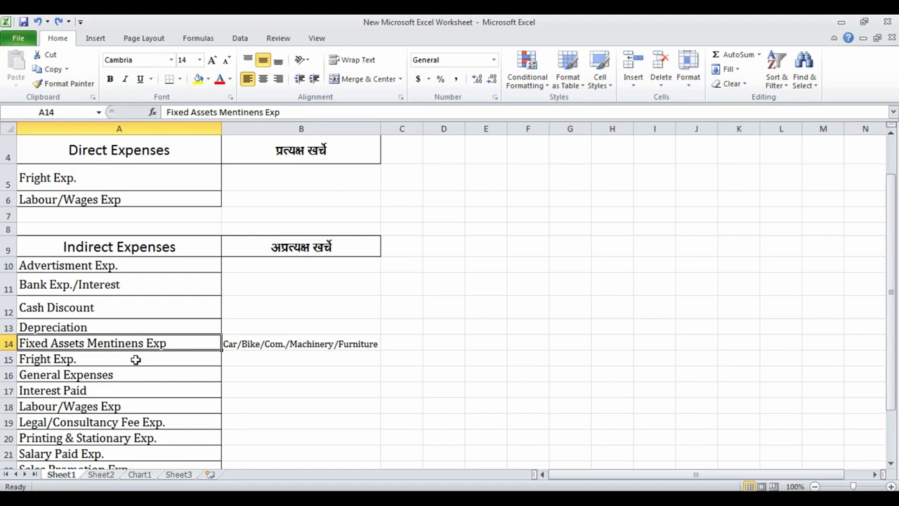
Widen column F on Sheet1 and enter 100 in F5.
click(132, 177)
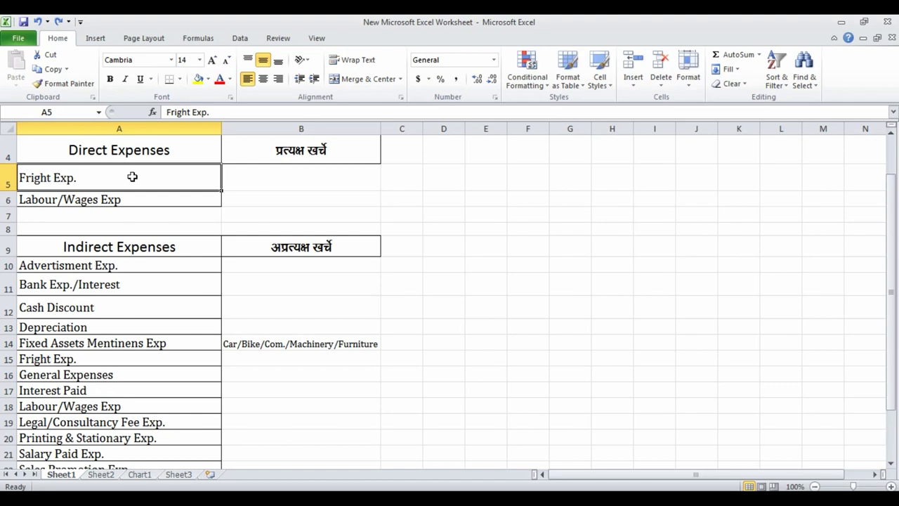
click(528, 227)
drag(552, 129, 621, 129)
click(568, 169)
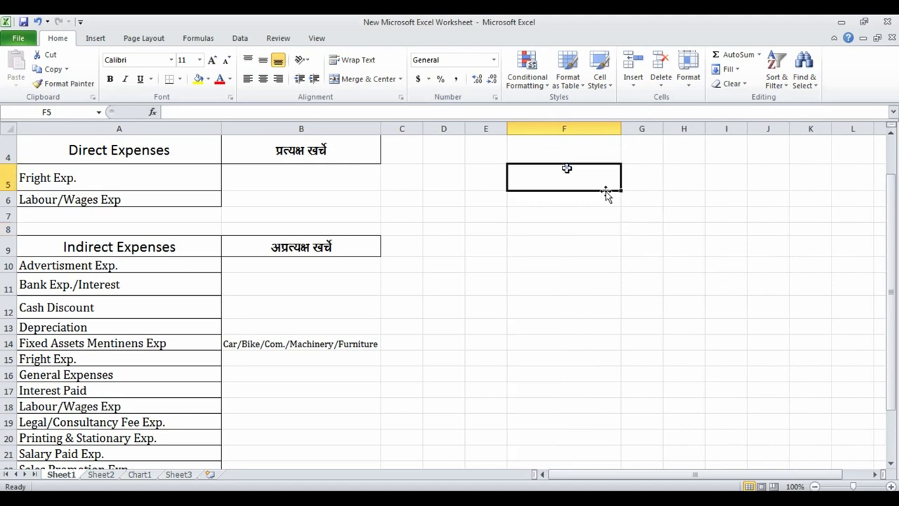
text(100)
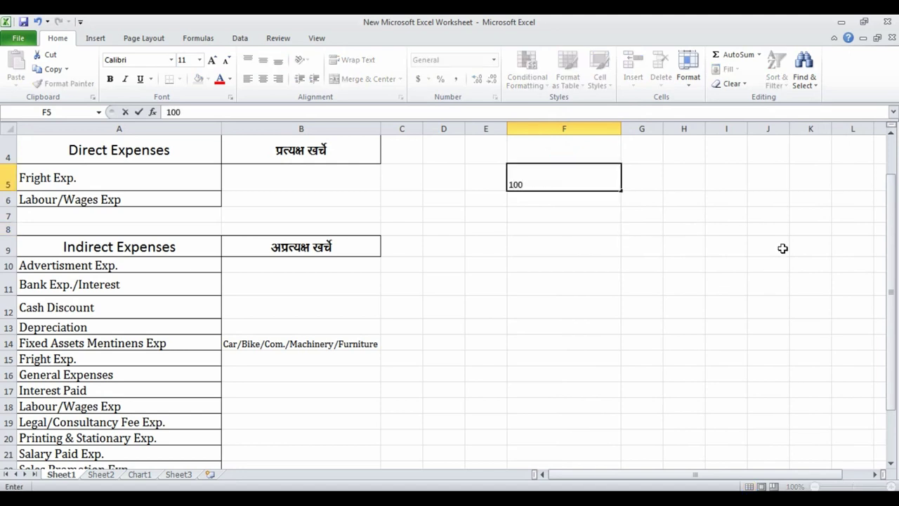
key(Return)
Format column F with font size 20 and the Number format.
click(582, 129)
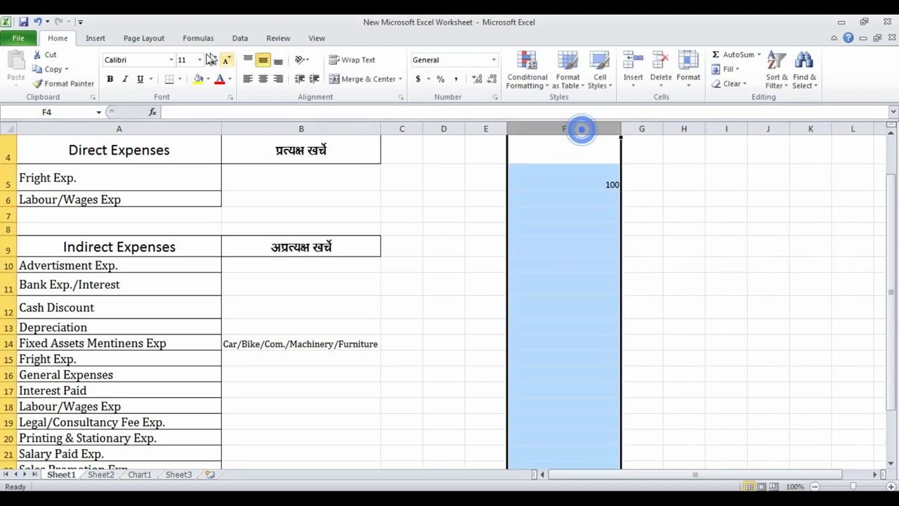
click(212, 62)
click(211, 62)
click(211, 62)
click(211, 62)
click(212, 61)
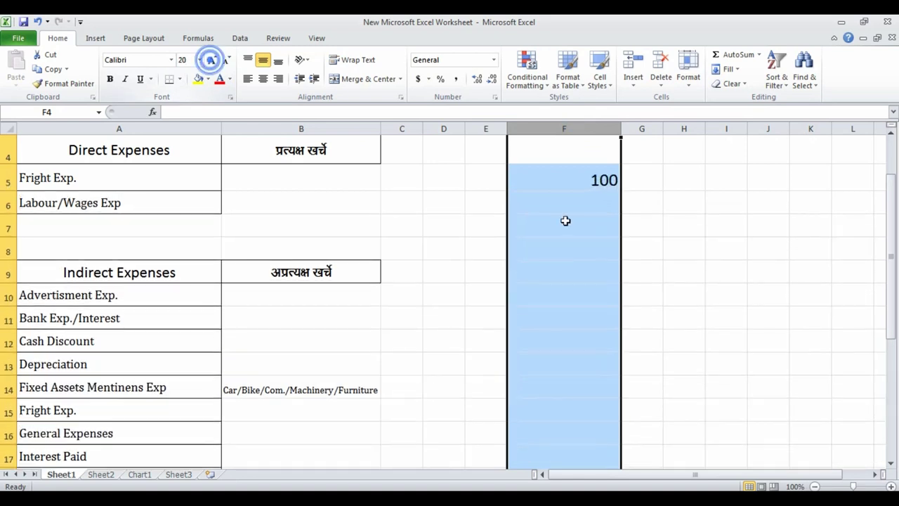
click(494, 60)
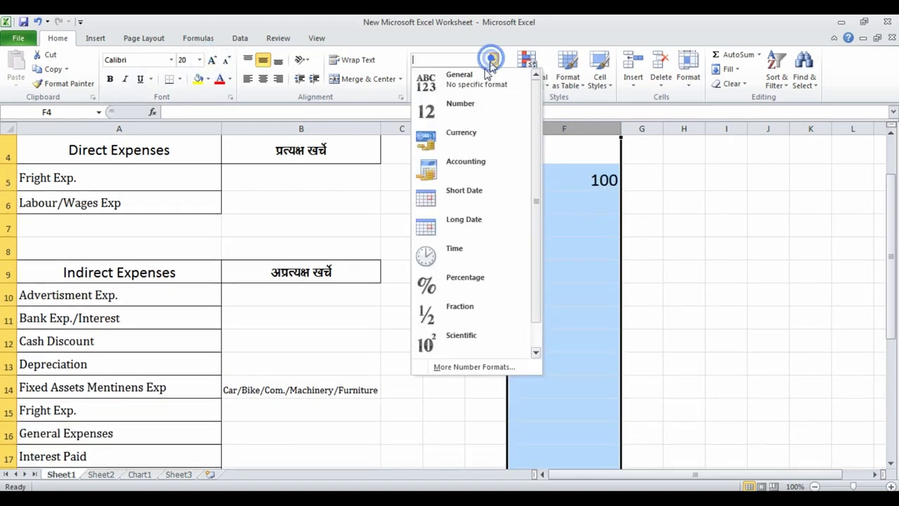
click(467, 109)
click(565, 260)
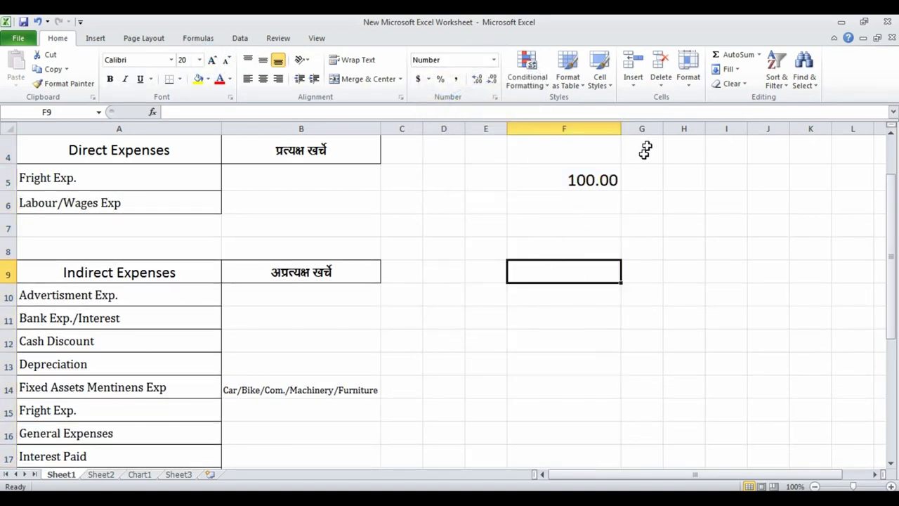
Widen column G and enter the label jaipur in G5 beside the 100 amount.
drag(663, 126, 700, 129)
click(669, 173)
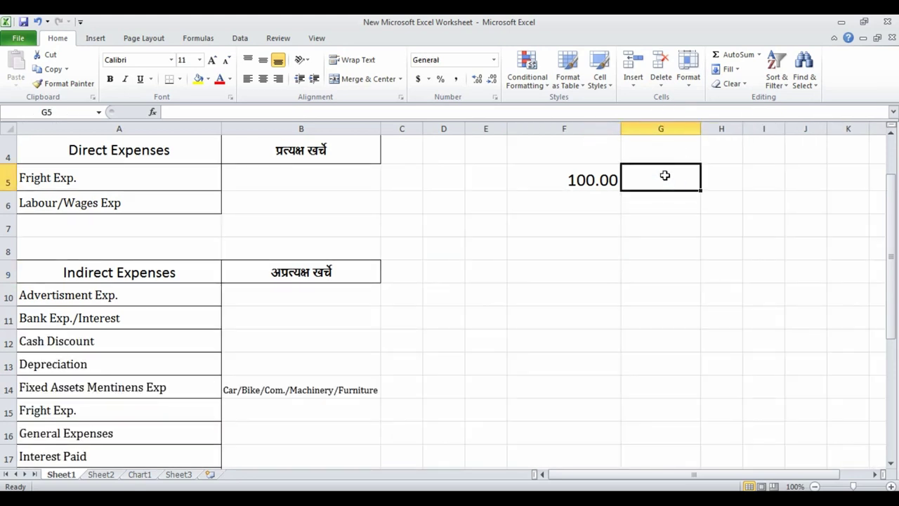
text(jaipur)
key(Return)
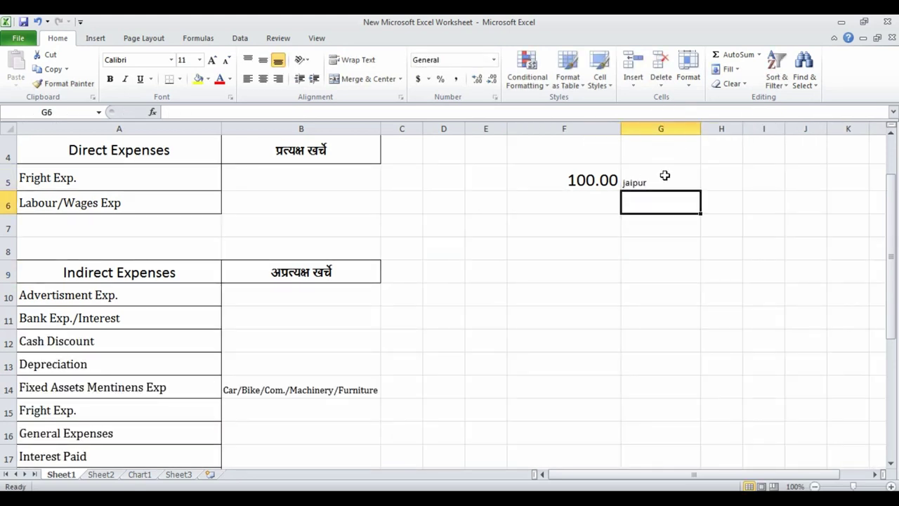
Enter 20 in F6 with the label fr in G6.
key(Up)
key(Left)
key(Down)
key(Down)
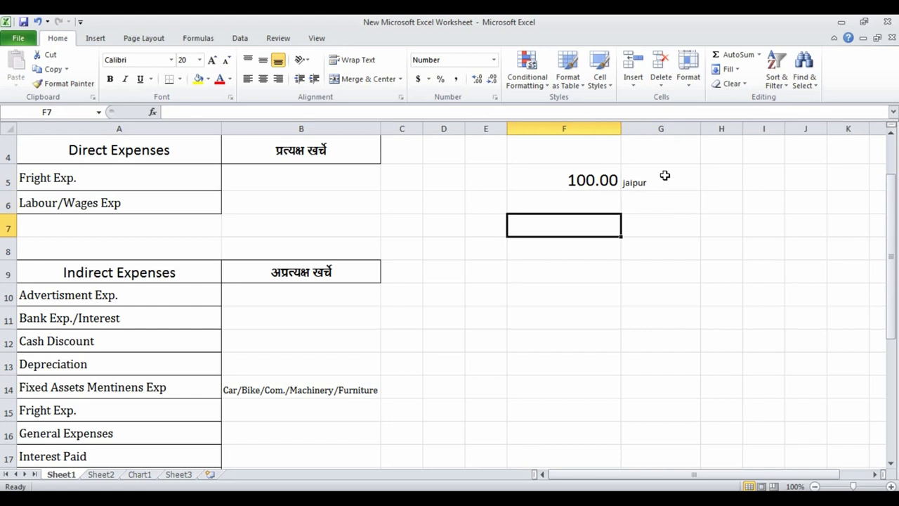
key(Up)
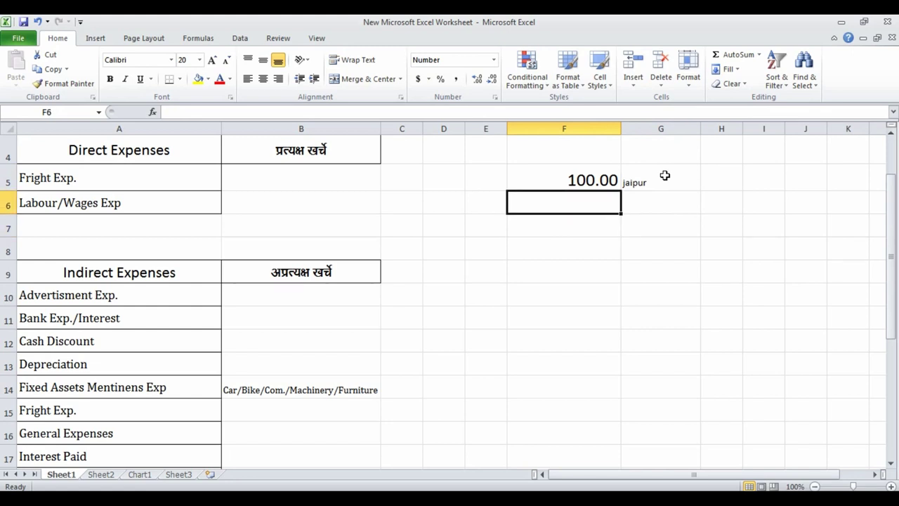
text(20)
key(Tab)
text(fr)
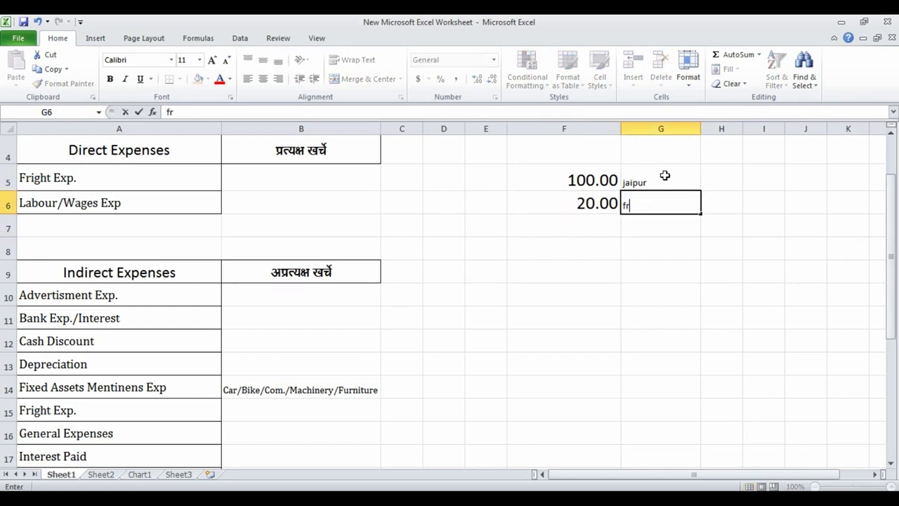
key(Return)
key(Left)
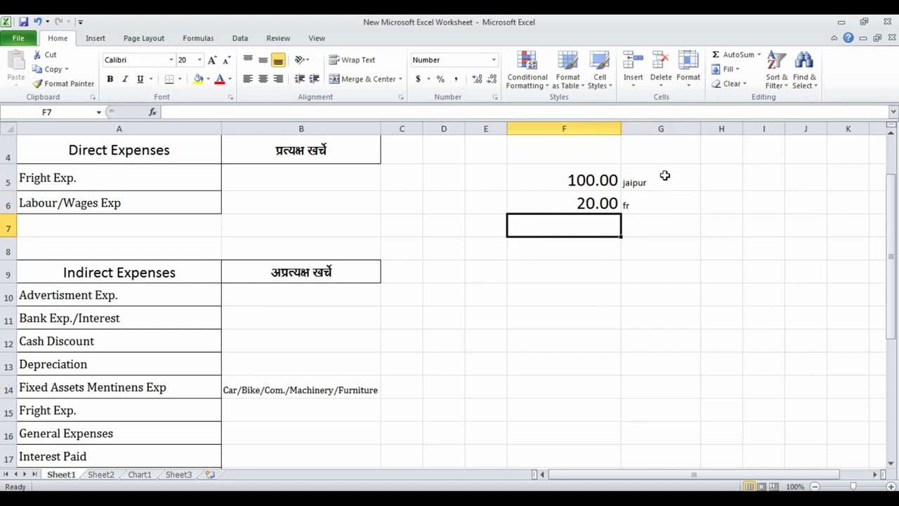
Enter 120 in F7 as the total of the two amounts above.
key(Down)
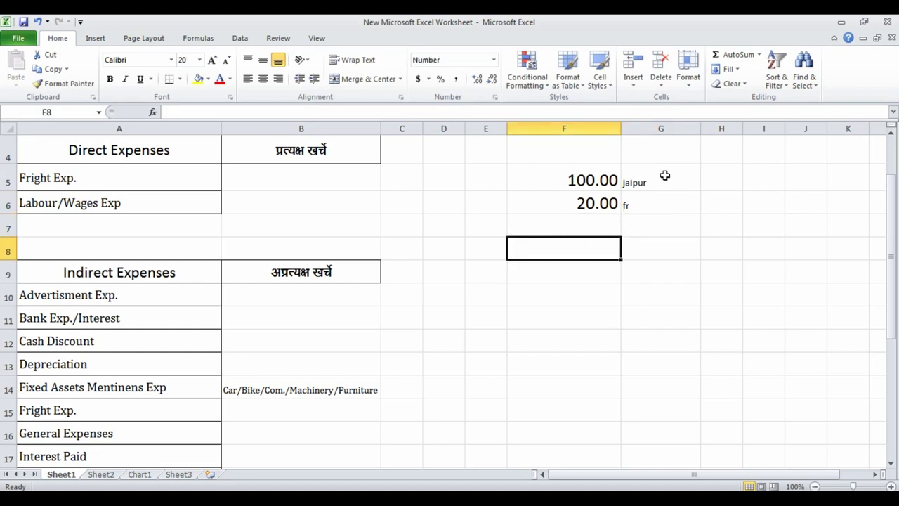
key(Up)
text(120)
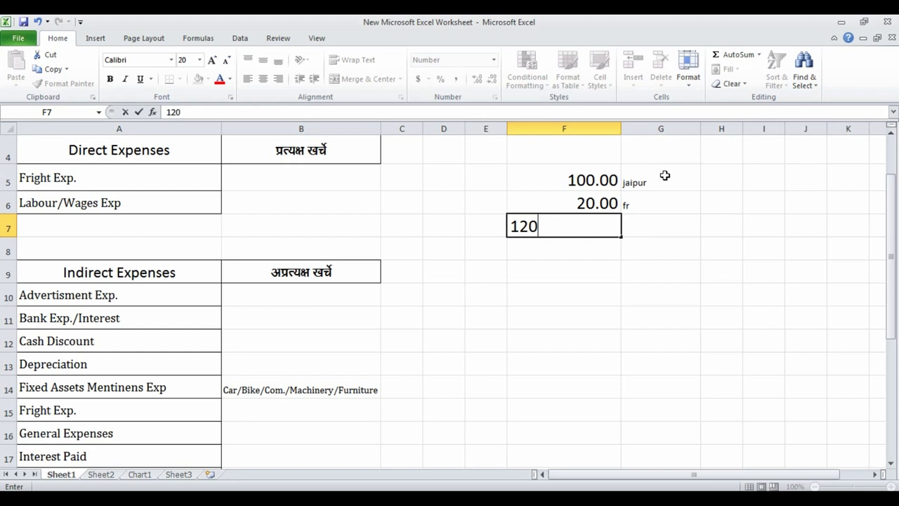
key(Return)
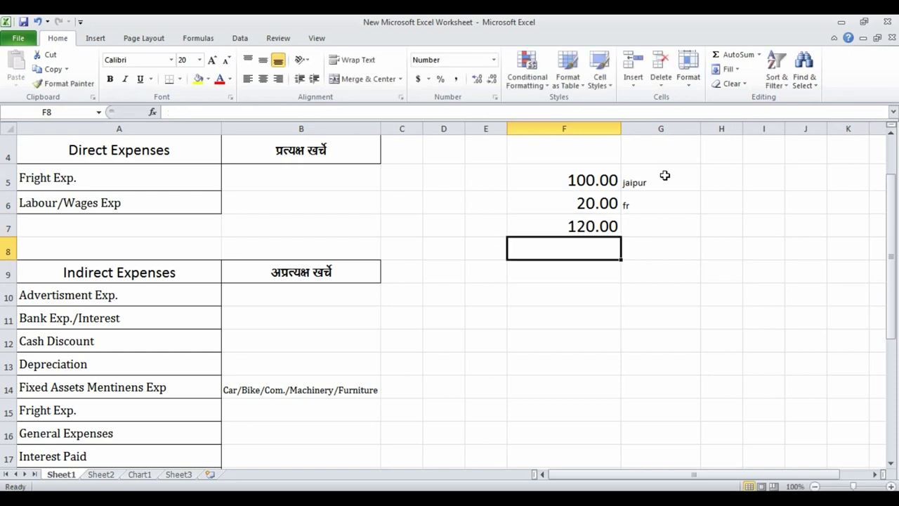
Go through the amounts in F5 to F7 and clear the fr amount in F6.
key(Up)
key(Up)
key(Up)
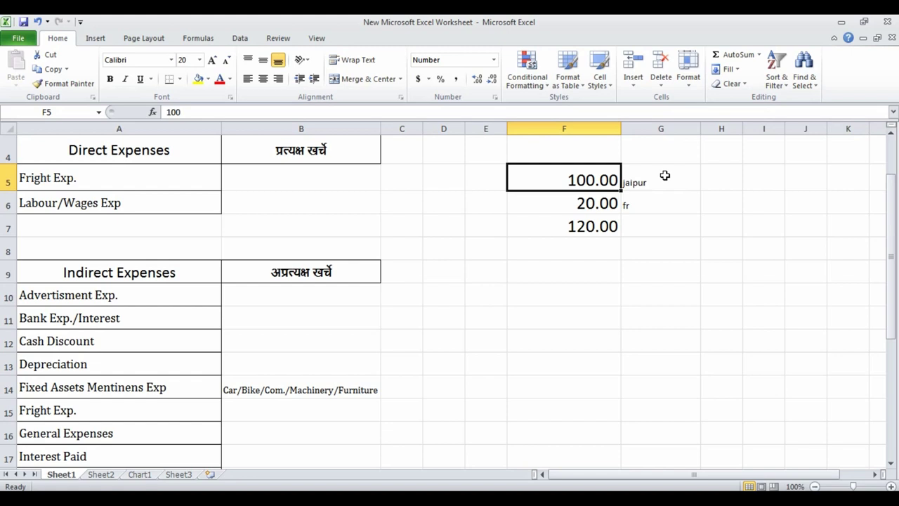
key(Down)
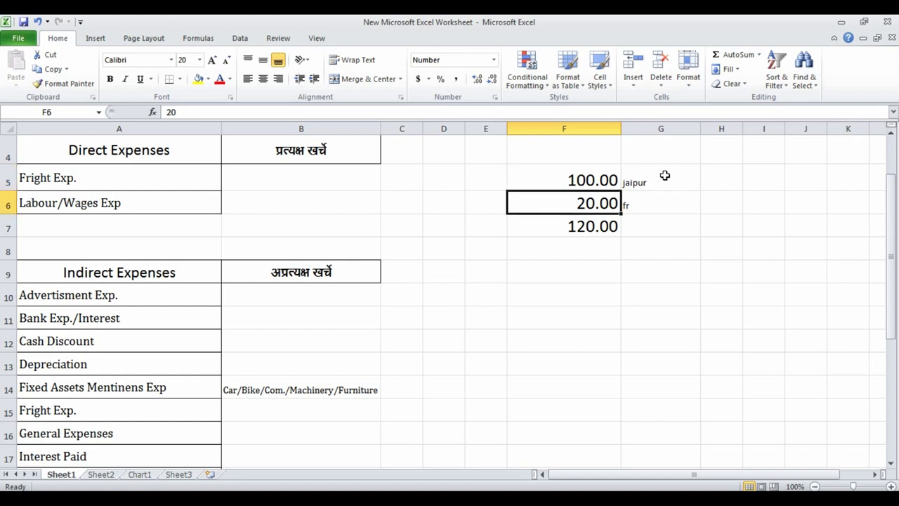
key(Down)
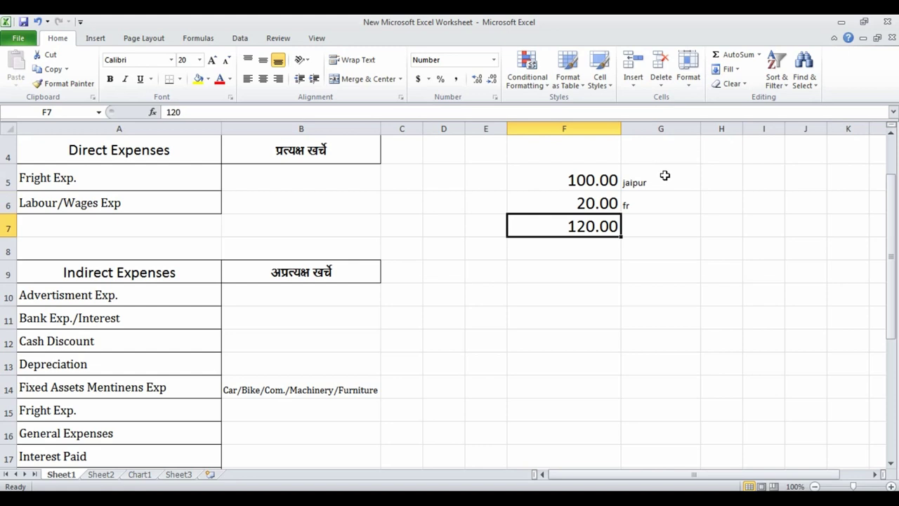
key(Up)
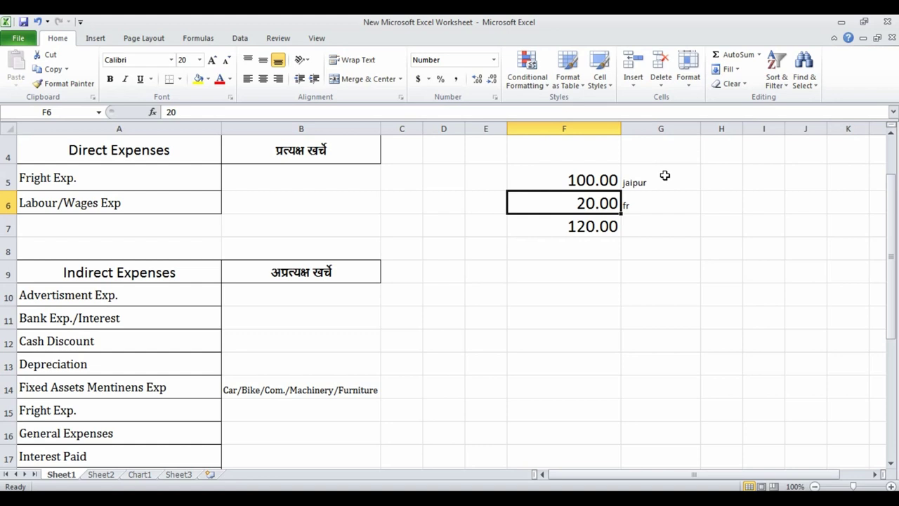
key(Down)
key(Up)
key(Delete)
Examine the Indirect Expenses list on Sheet1, including Bank Exp./Interest and Fixed Assets Mentinens Exp.
click(187, 326)
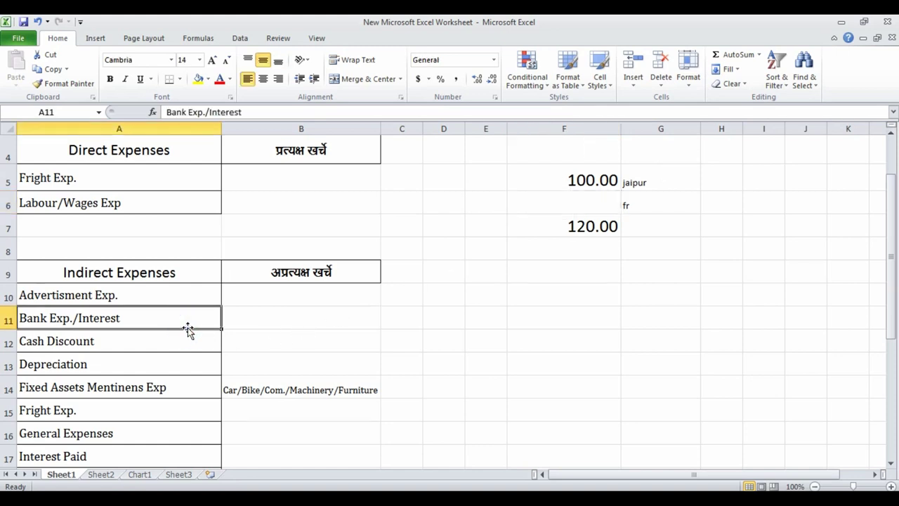
scroll(112, 319, down, 1)
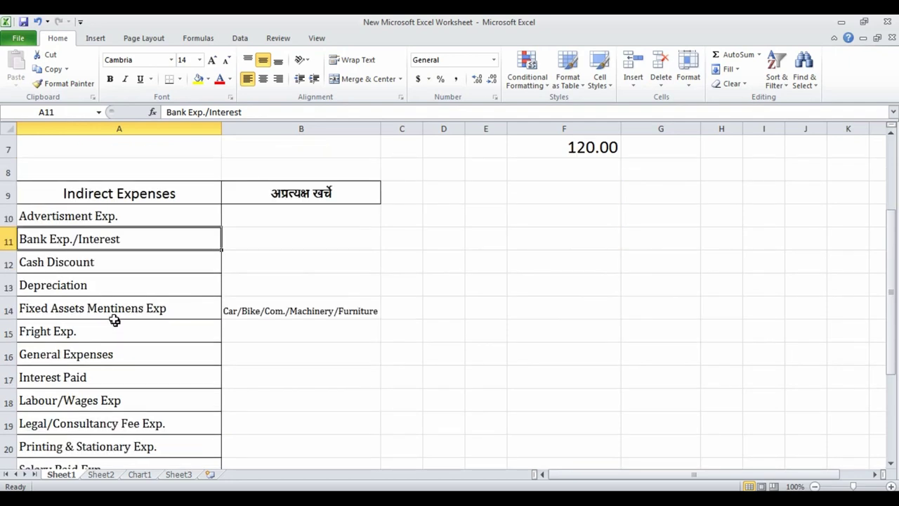
click(112, 315)
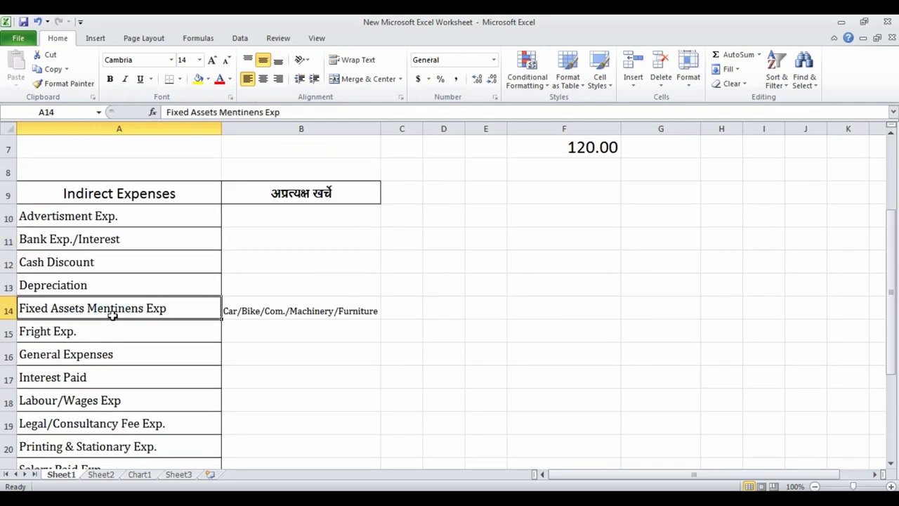
scroll(118, 288, up, 1)
scroll(110, 307, down, 1)
scroll(112, 302, up, 1)
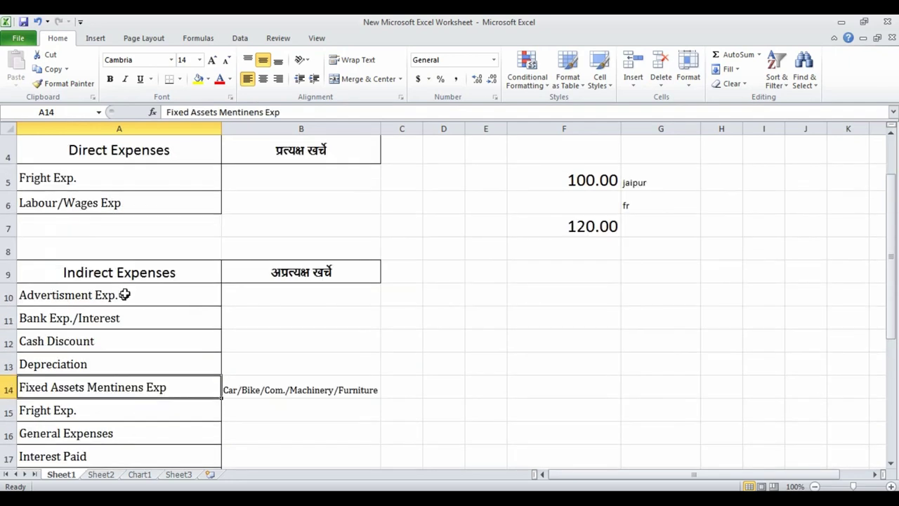
click(127, 273)
scroll(127, 275, down, 2)
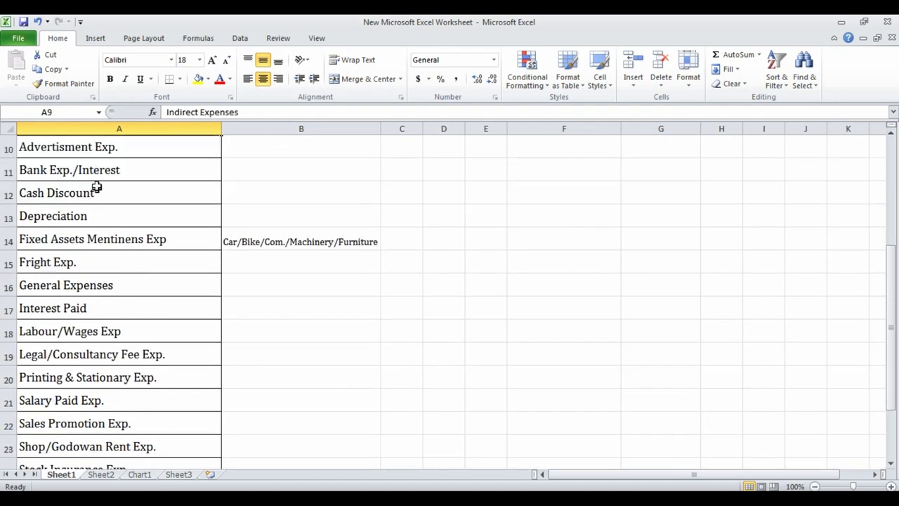
scroll(87, 354, up, 2)
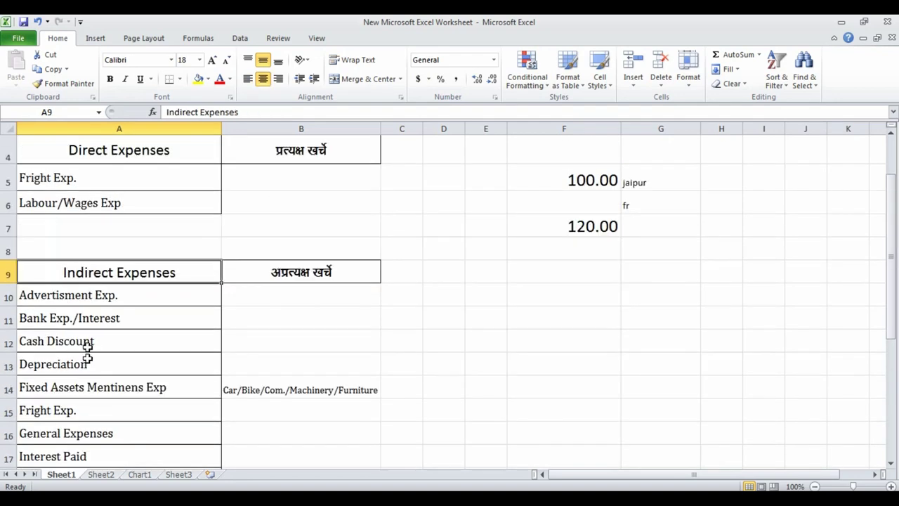
Review the manufacturing business direct expenses on Sheet2, from Fright Exp. and Labour/Wages Exp to Contract Exp.
click(105, 476)
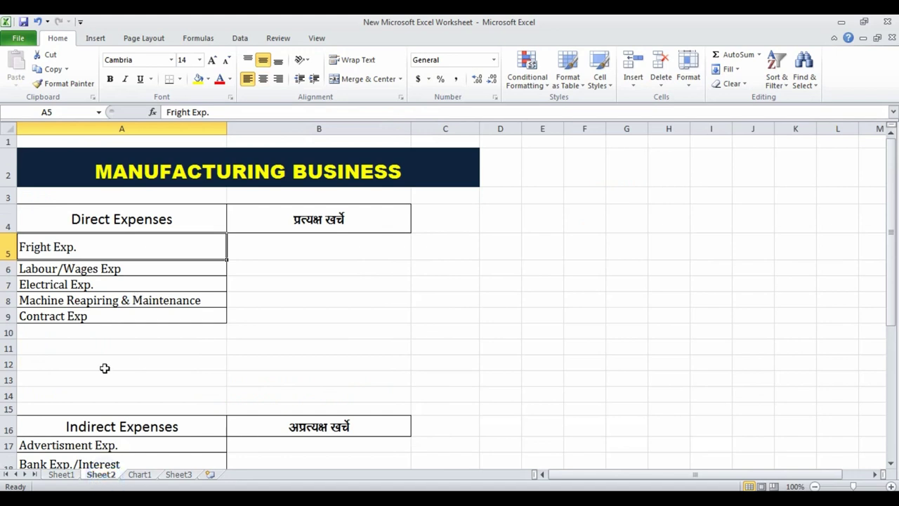
click(105, 345)
click(84, 251)
click(175, 266)
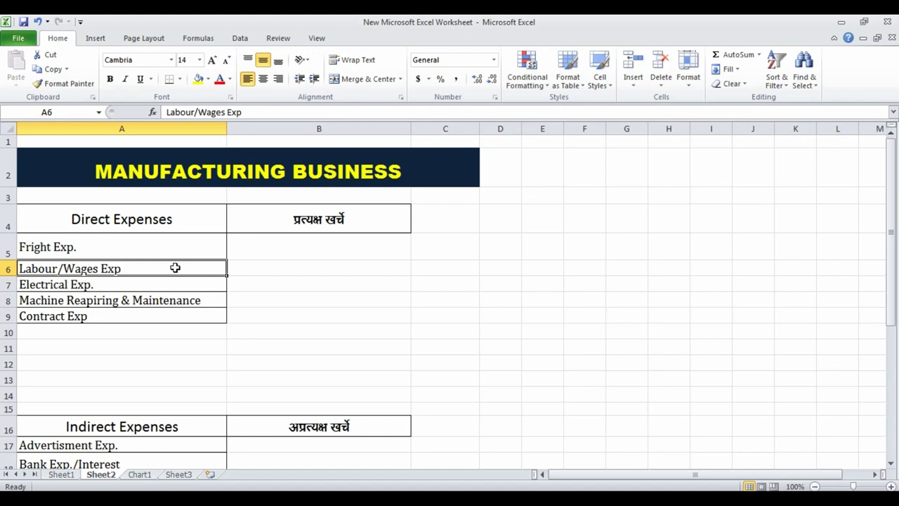
scroll(175, 268, down, 1)
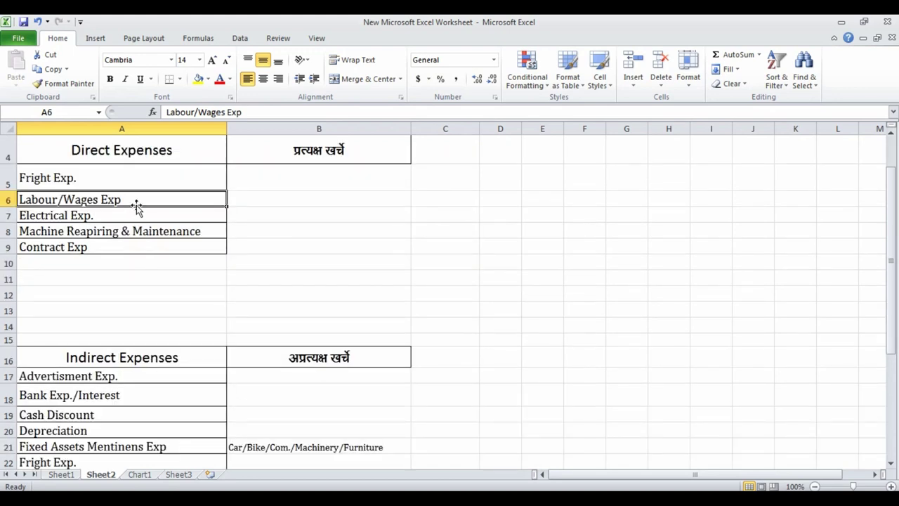
click(115, 216)
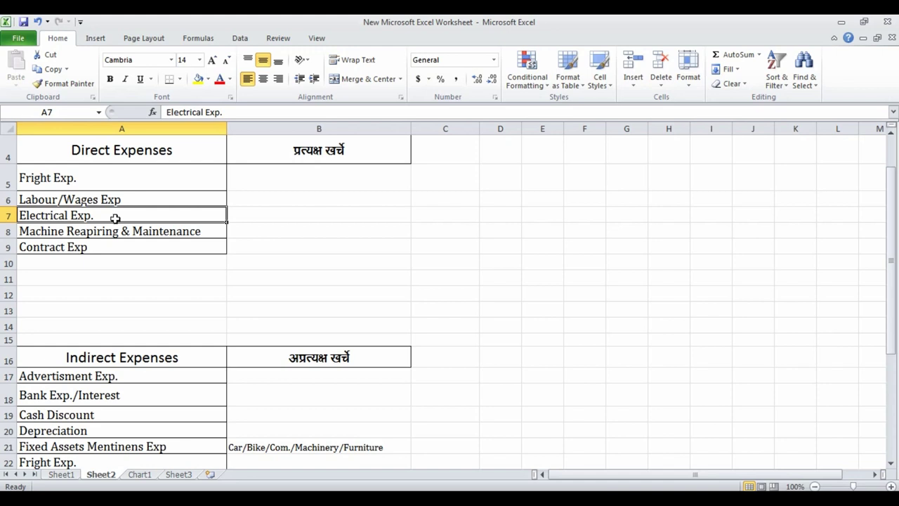
key(Right)
key(Right)
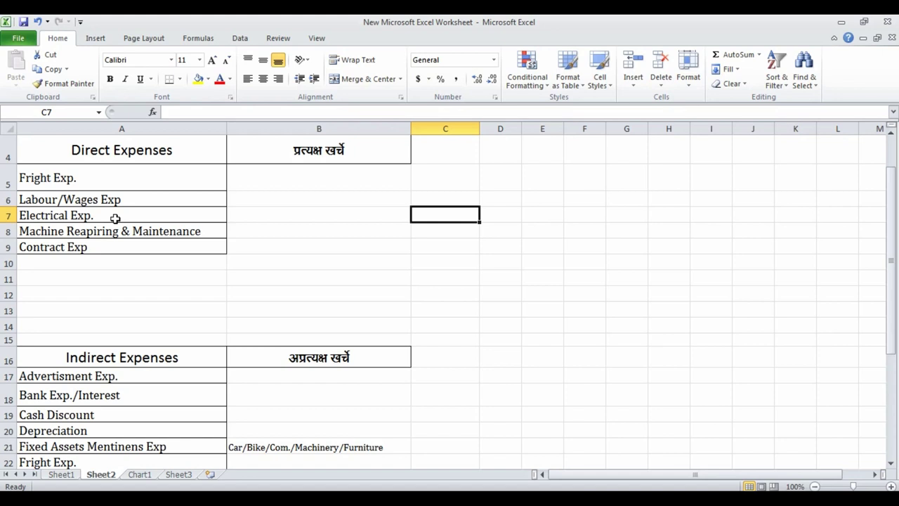
key(Left)
key(Left)
key(Down)
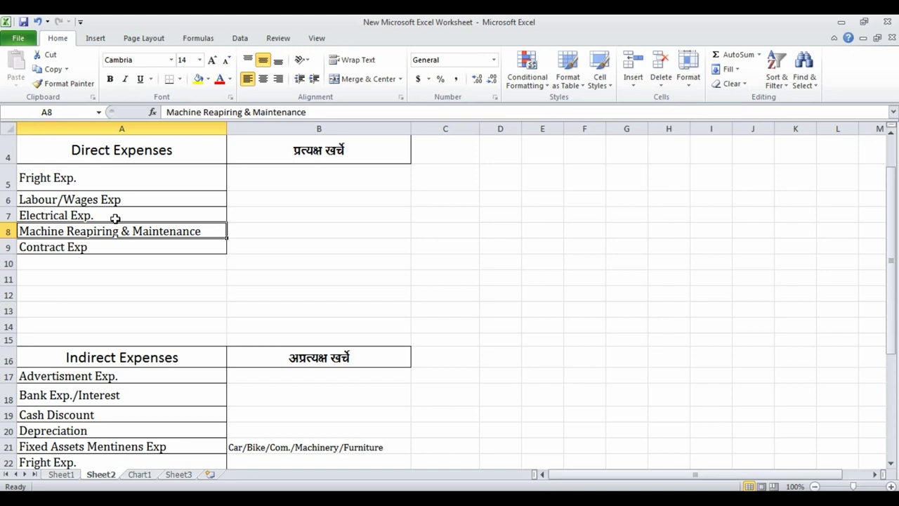
key(Down)
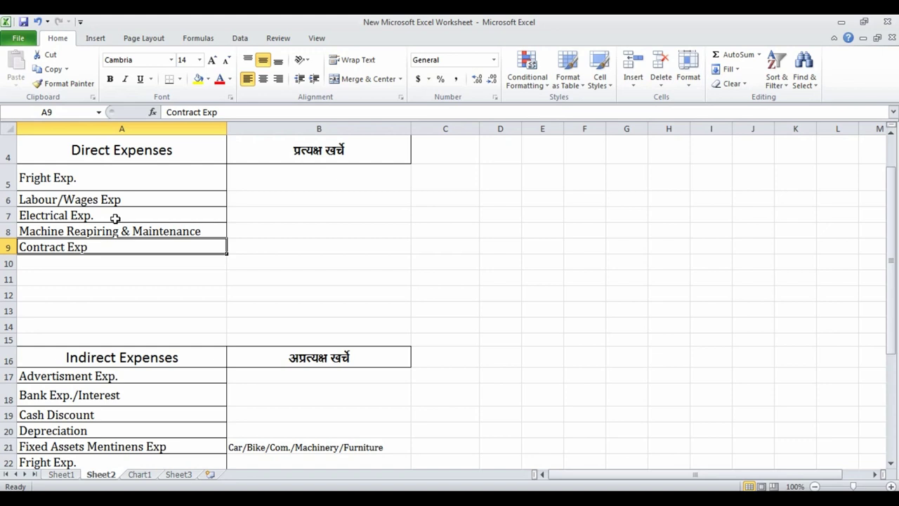
Widen column D beside the manufacturing expense list and increase the whole column's font size to 18.
key(Right)
key(Right)
key(Up)
key(Up)
key(Up)
key(Right)
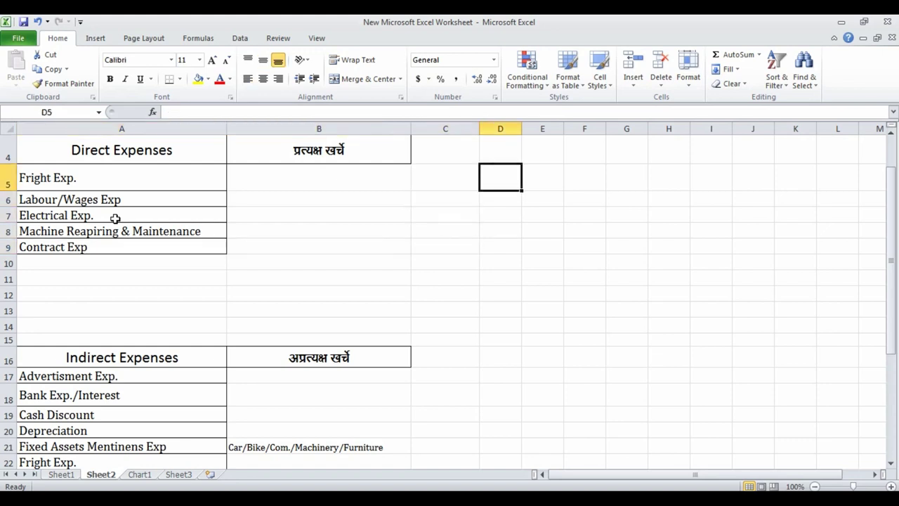
drag(522, 130, 576, 132)
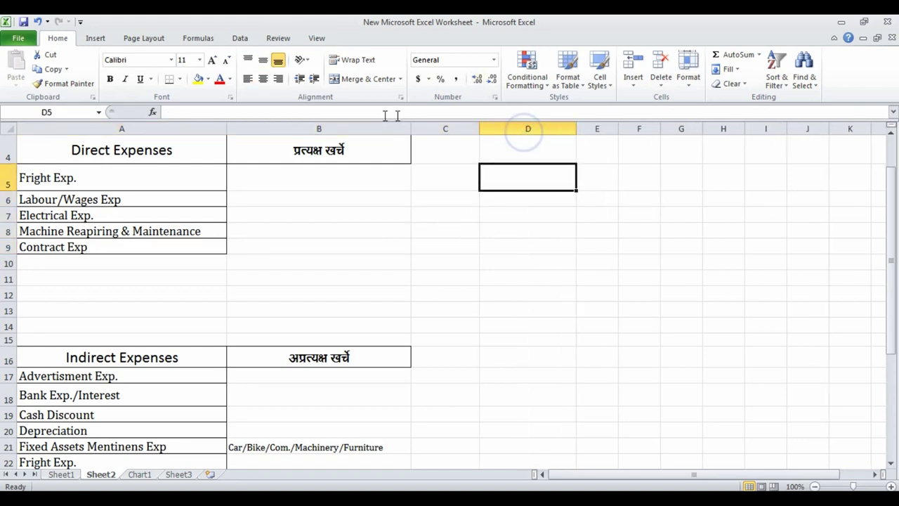
click(542, 129)
click(212, 62)
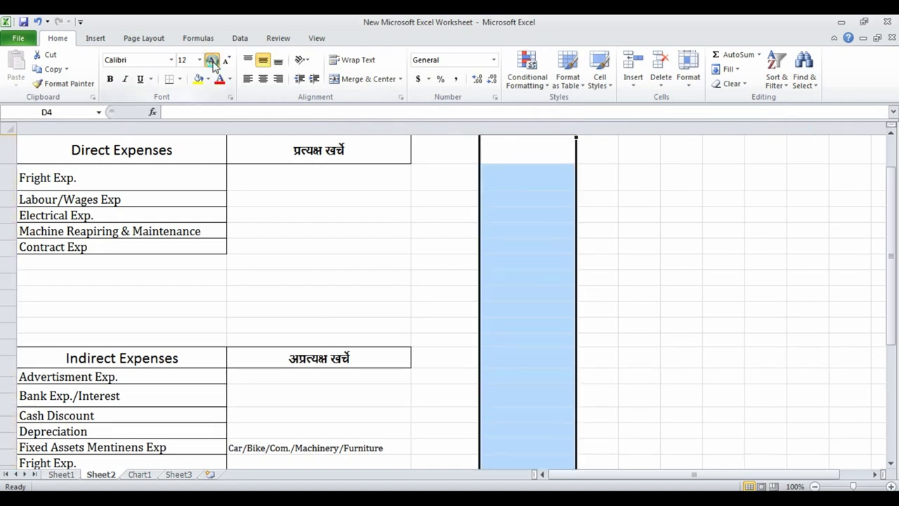
click(211, 62)
click(212, 62)
click(211, 61)
Enter 500 in D5 and 10 in D6, with their total of 510 in D7.
click(523, 175)
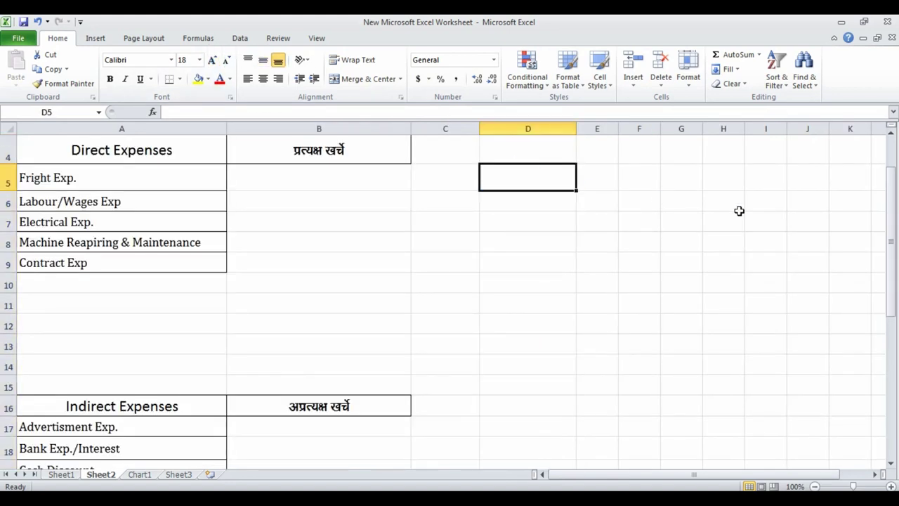
text(500)
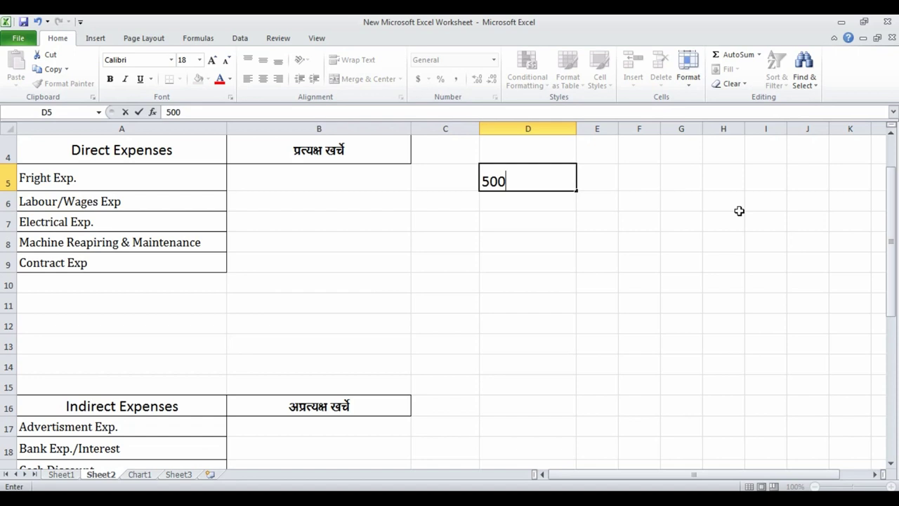
key(Return)
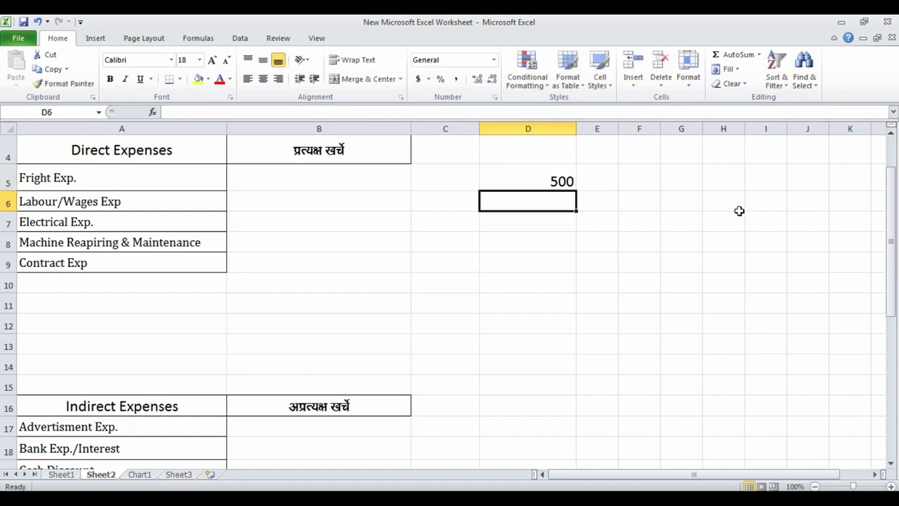
text(10)
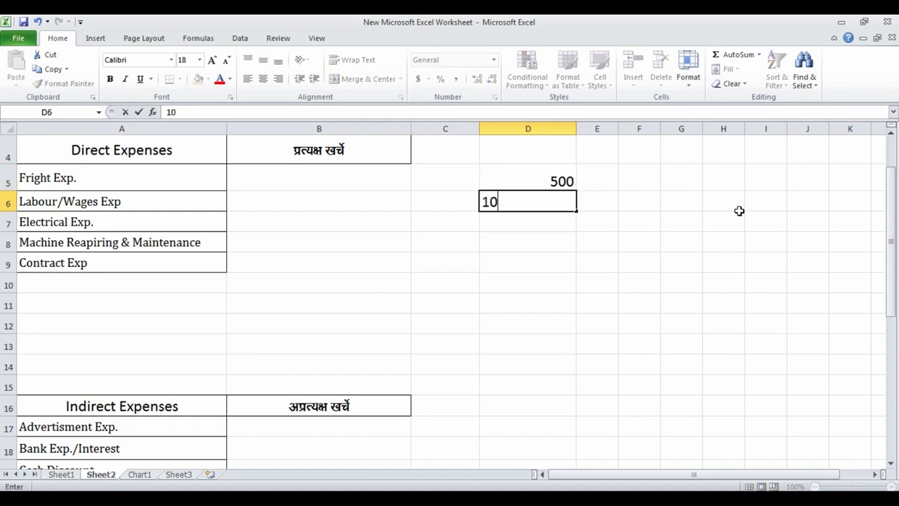
key(Return)
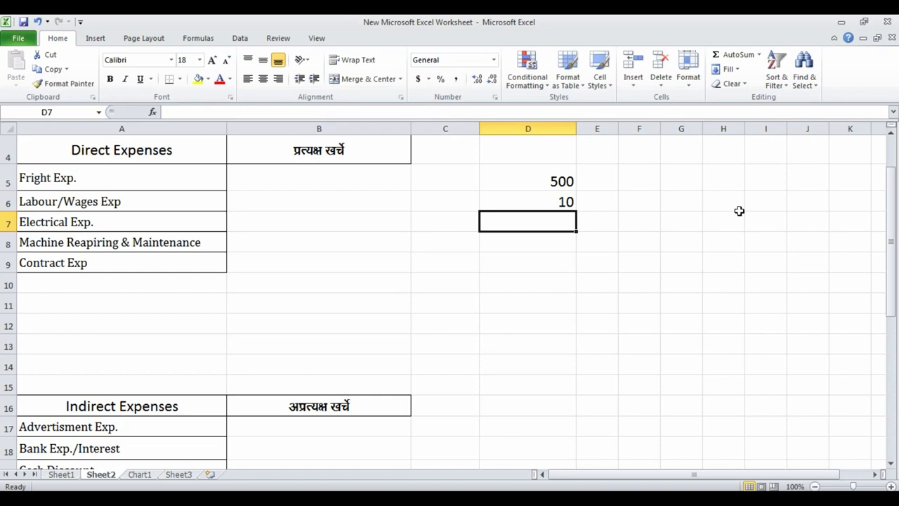
text(510)
key(Return)
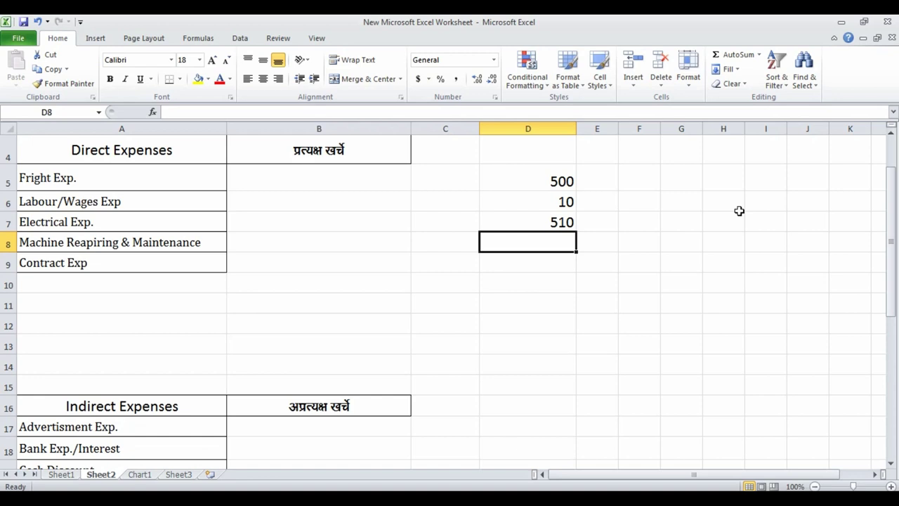
Enter the further direct cost amounts 10, 5 and 10 in cells D8 to D10.
text(10)
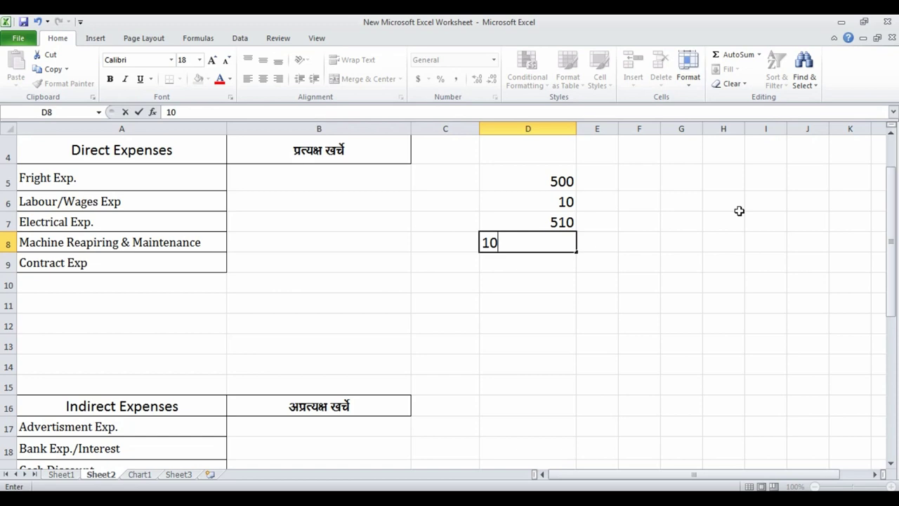
key(Return)
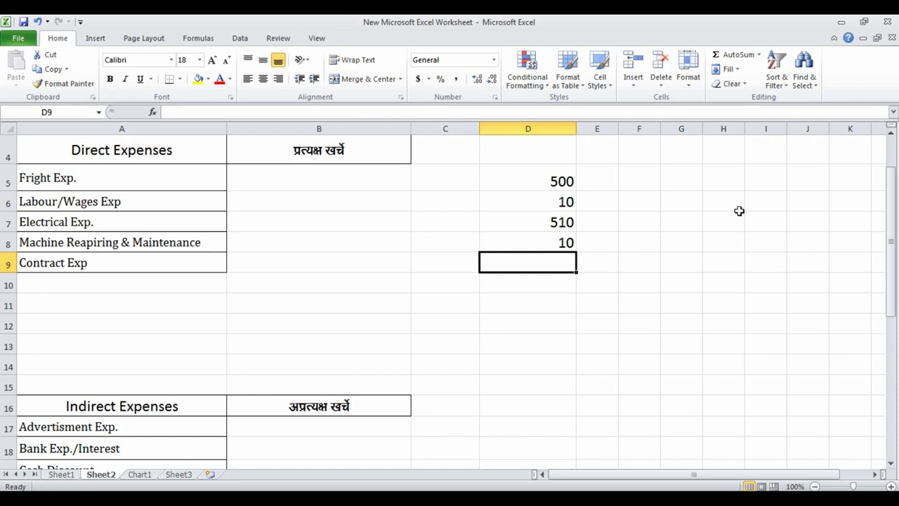
text(5)
key(Return)
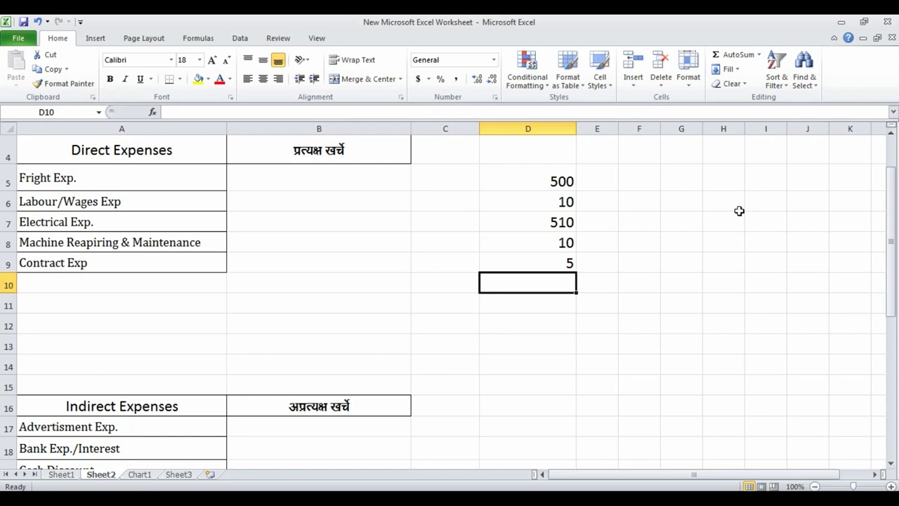
text(10)
key(Return)
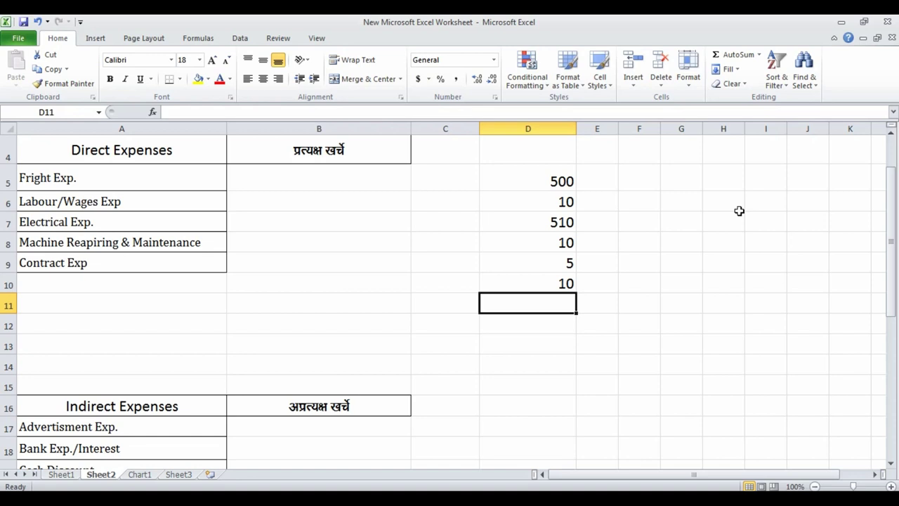
Total the costs in D11 with the formula +D10+D9+D8+D7 and check the resulting cell.
click(539, 181)
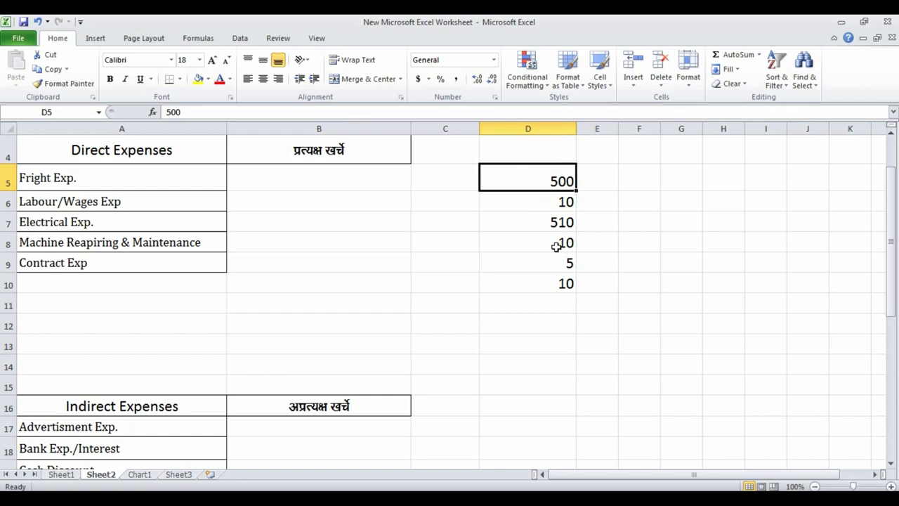
click(548, 308)
text(+)
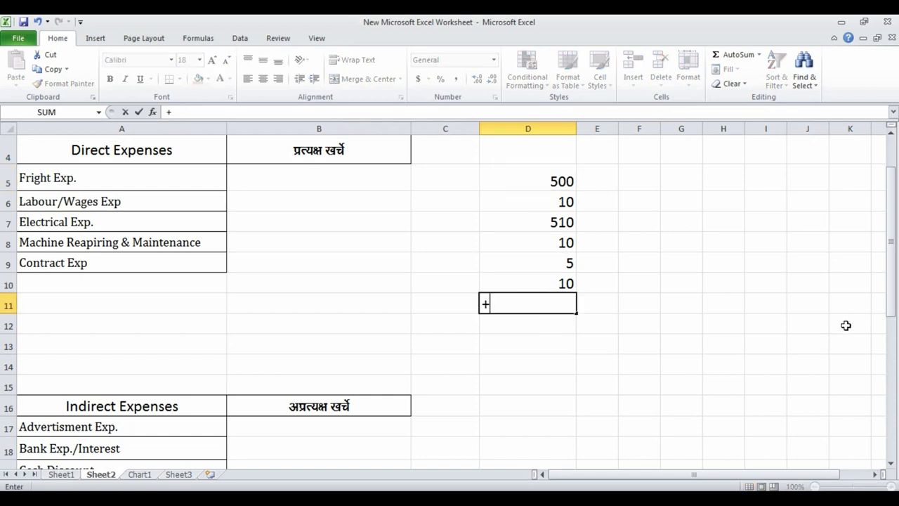
key(Up)
text(+)
key(Up)
key(Up)
text(+)
key(Up)
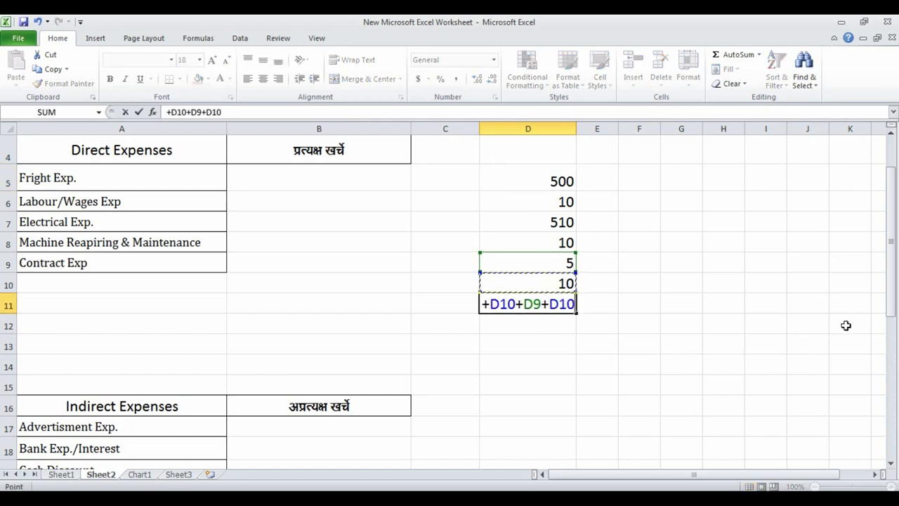
key(Up)
key(Up)
text(+)
key(Up)
key(Up)
key(Up)
key(Up)
key(Return)
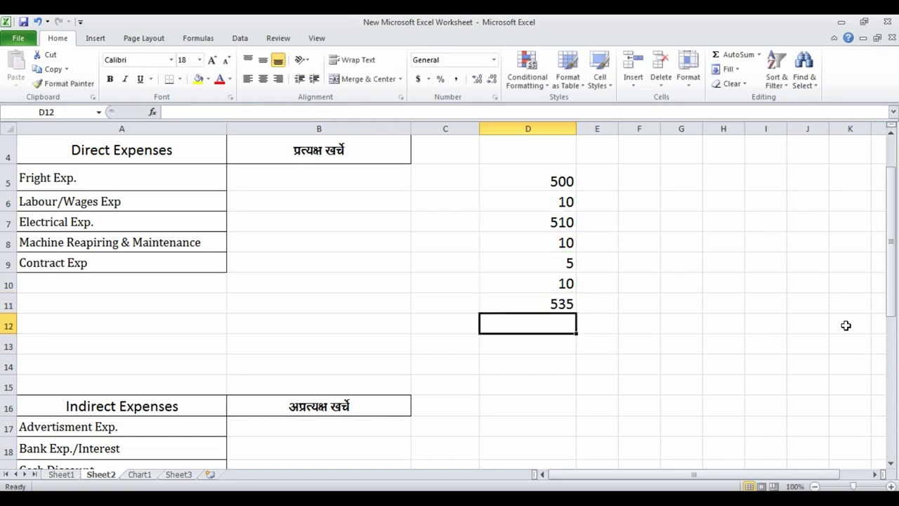
key(Up)
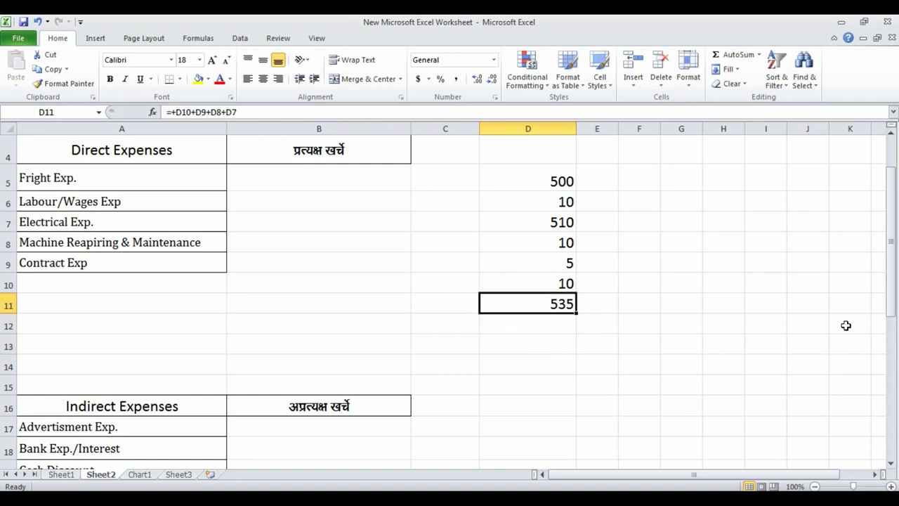
key(Down)
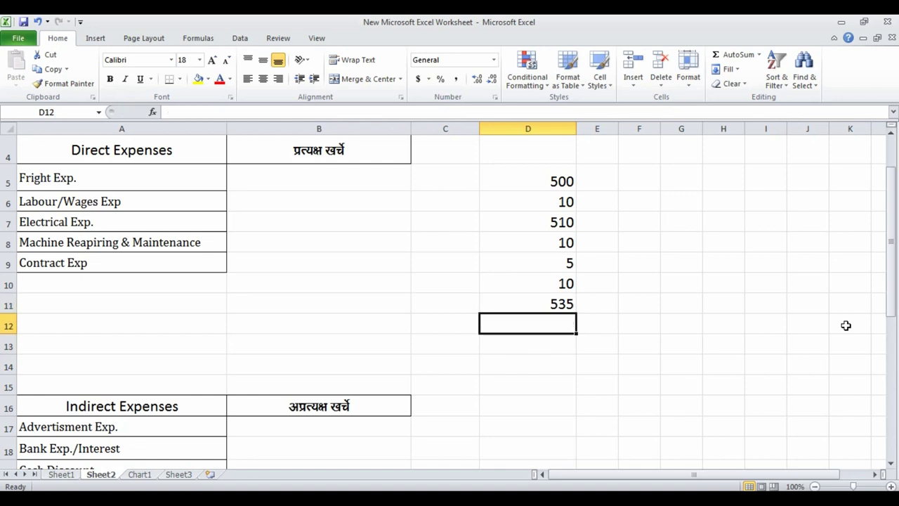